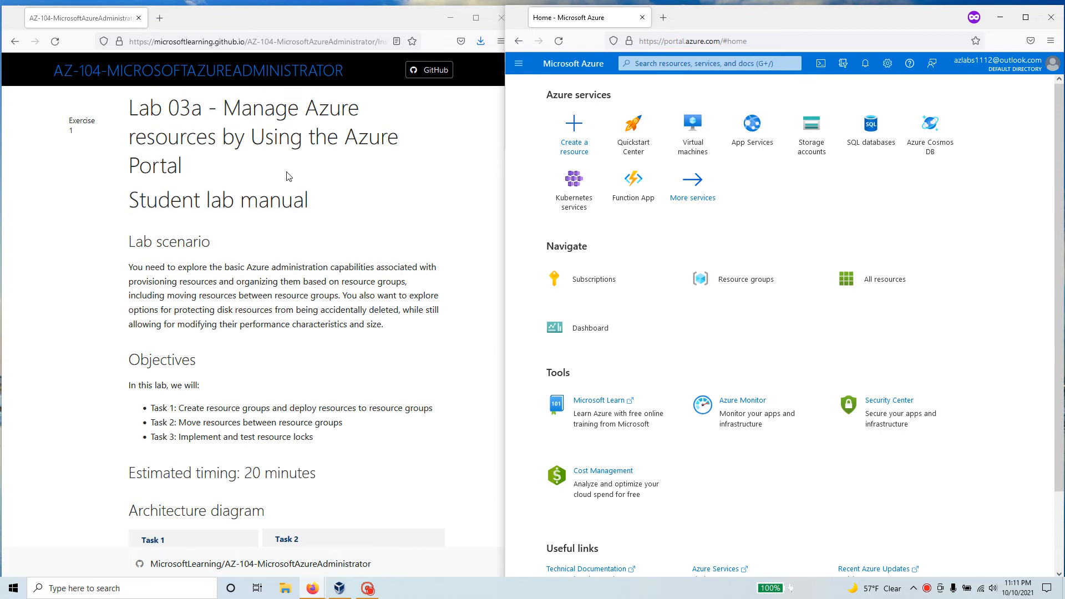
Read the lab manual's scenario, objectives, architecture diagram and Task 1 instructions
{"action": "scroll", "coordinate": [286, 176], "scroll_direction": "down", "scroll_amount": 3}
{"action": "left_click_drag", "start_coordinate": [330, 369], "coordinate": [131, 358]}
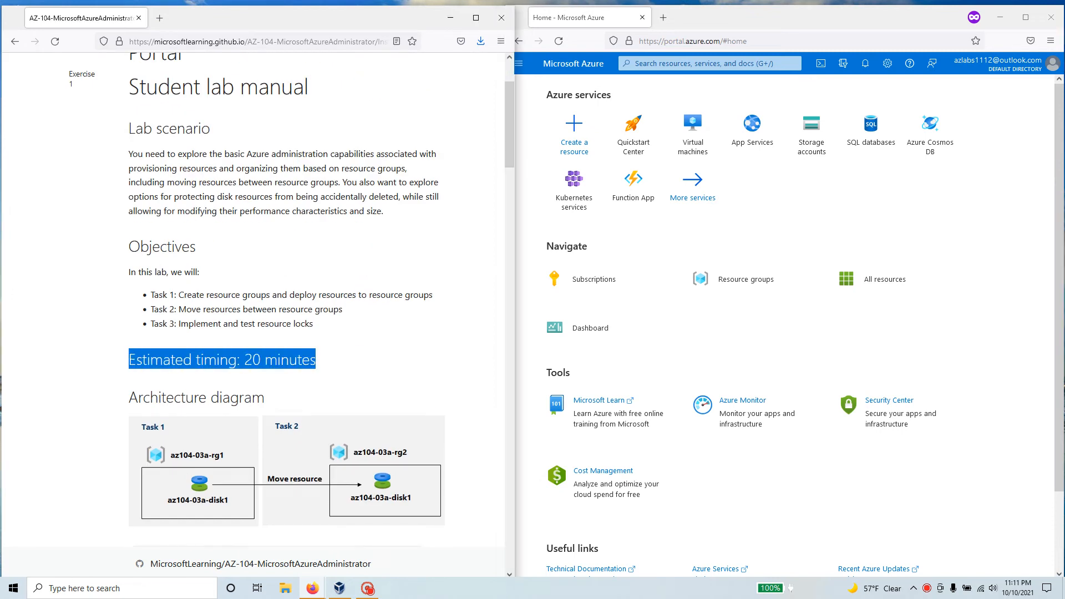
{"action": "left_click_drag", "start_coordinate": [318, 328], "coordinate": [151, 294]}
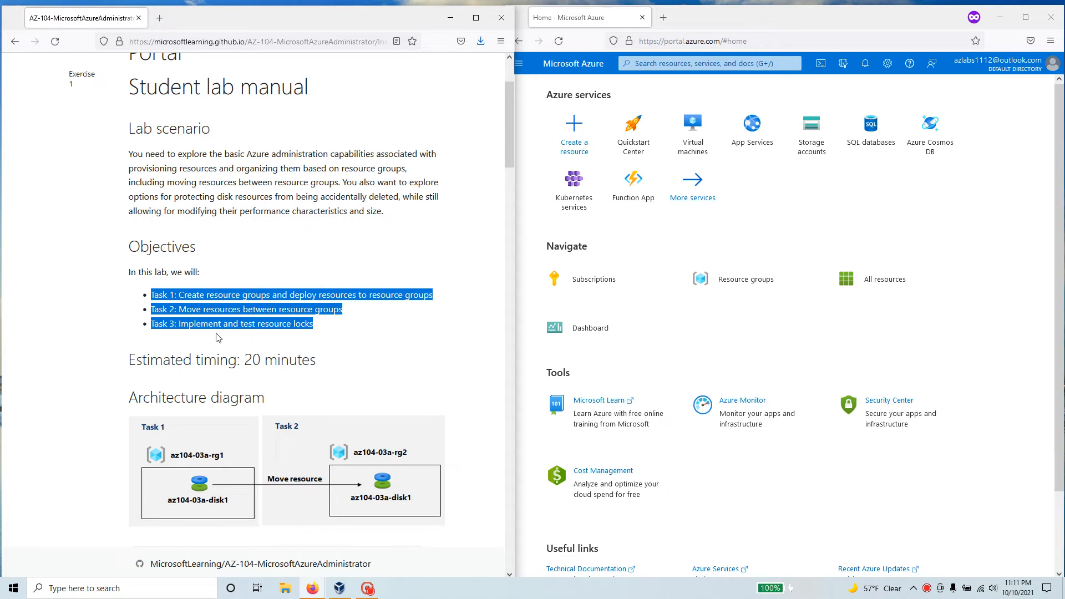
{"action": "left_click", "coordinate": [340, 336]}
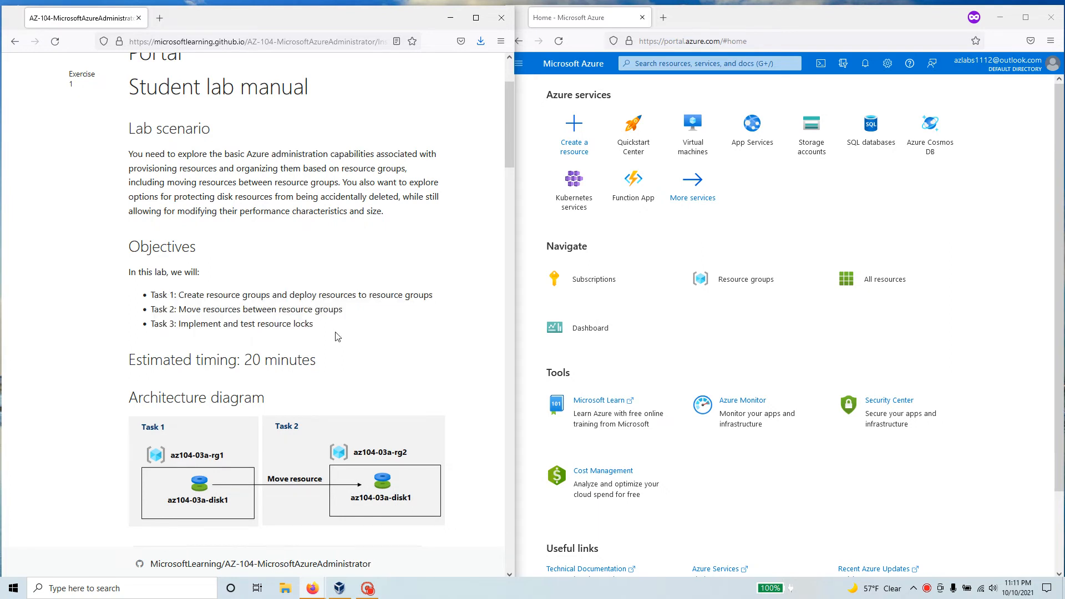
{"action": "scroll", "coordinate": [334, 337], "scroll_direction": "up", "scroll_amount": 1}
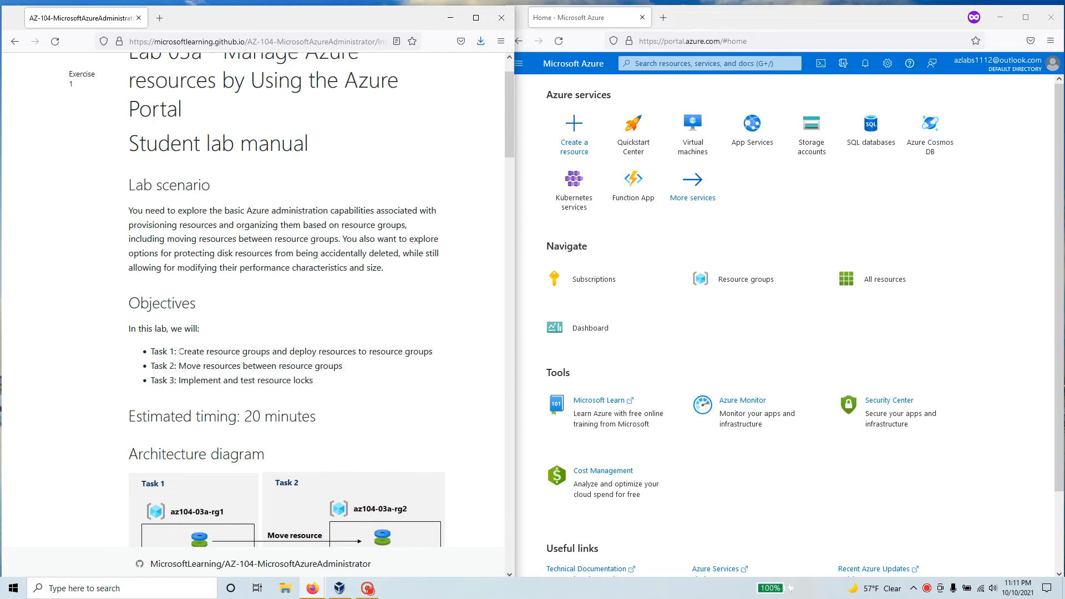
{"action": "left_click_drag", "start_coordinate": [179, 351], "coordinate": [433, 352]}
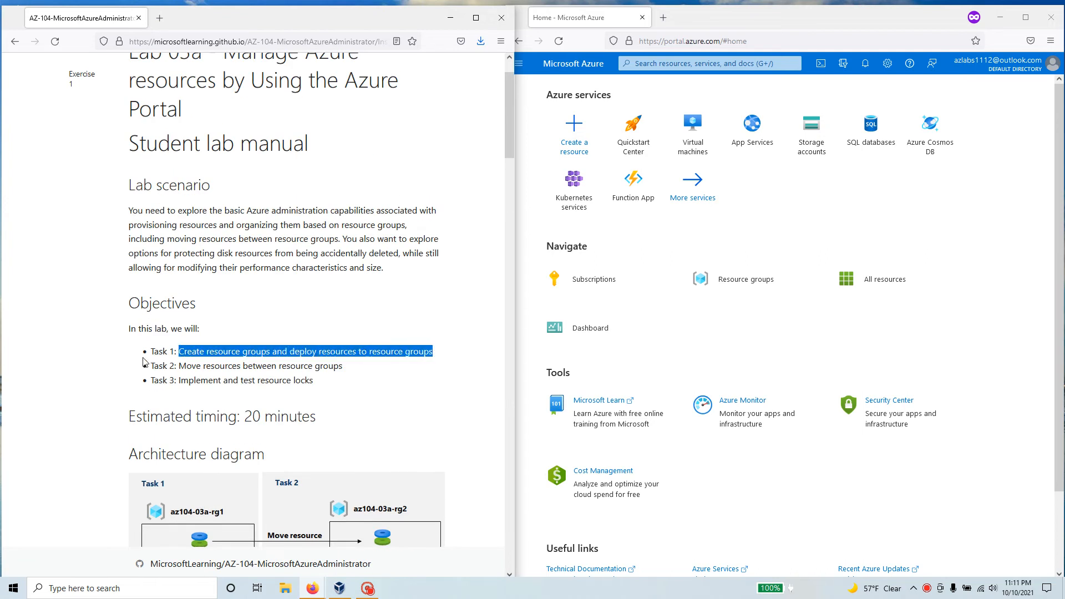
{"action": "mouse_move", "coordinate": [178, 366]}
{"action": "left_mouse_down"}
{"action": "mouse_move", "coordinate": [350, 377]}
{"action": "mouse_move", "coordinate": [181, 381]}
{"action": "left_mouse_up"}
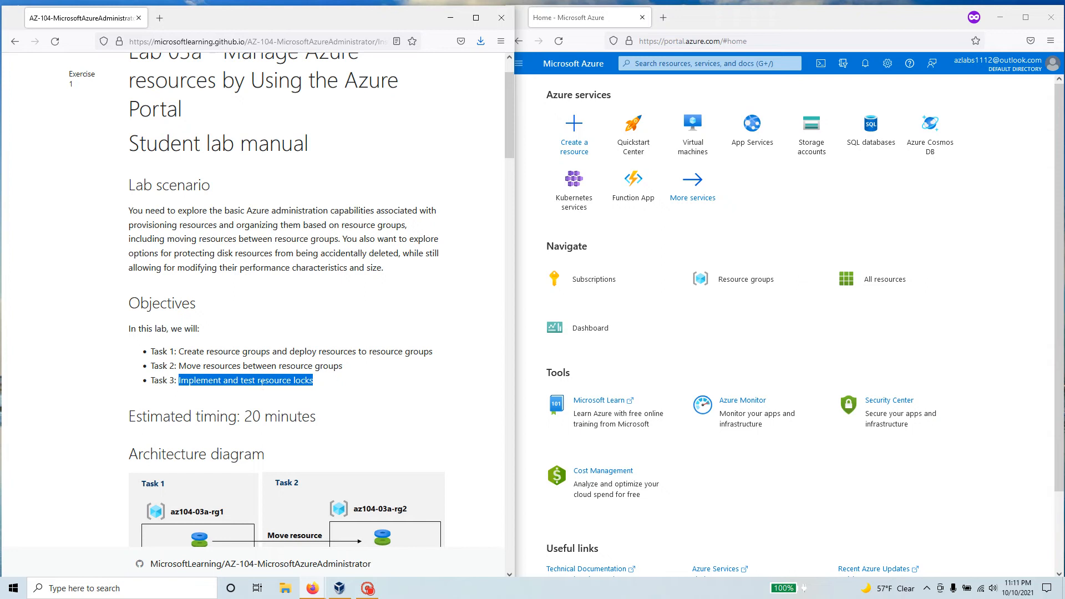
{"action": "scroll", "coordinate": [261, 386], "scroll_direction": "down", "scroll_amount": 6}
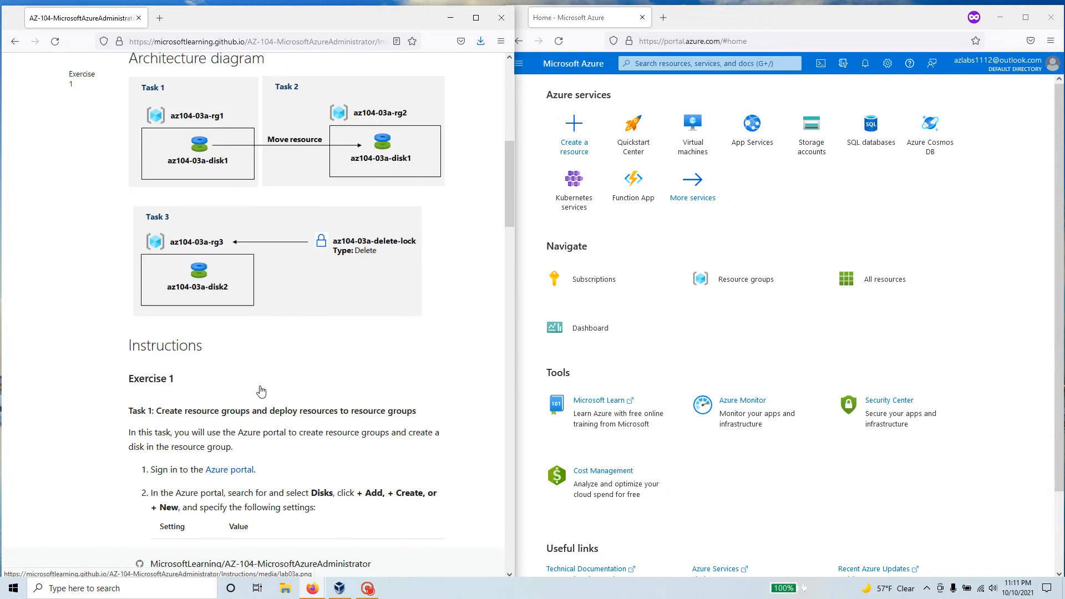
{"action": "scroll", "coordinate": [261, 392], "scroll_direction": "down", "scroll_amount": 4}
{"action": "left_click_drag", "start_coordinate": [179, 156], "coordinate": [124, 154]}
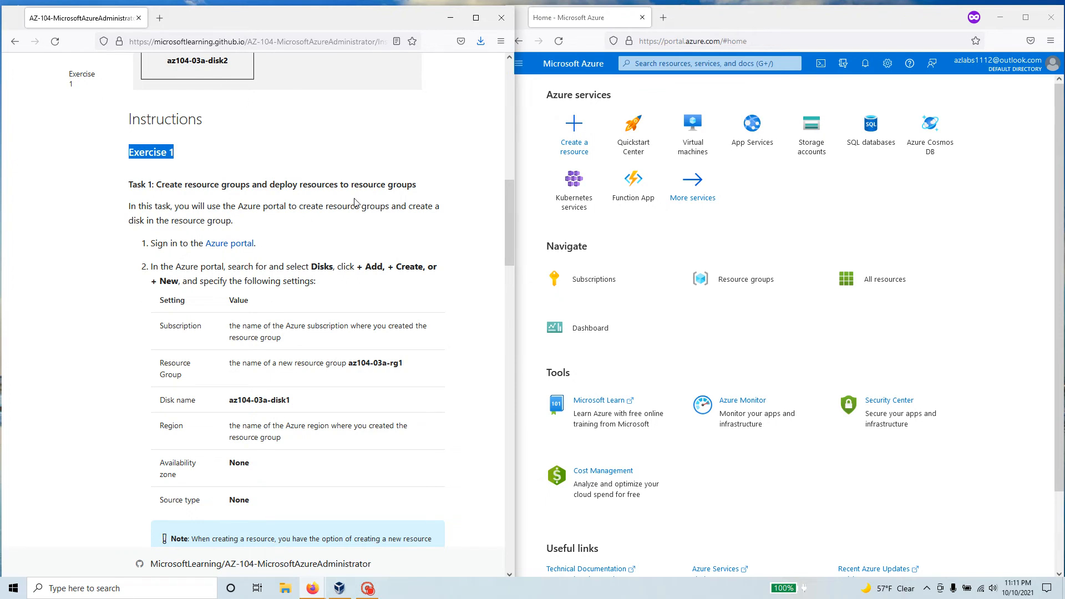
{"action": "left_click_drag", "start_coordinate": [427, 185], "coordinate": [128, 186]}
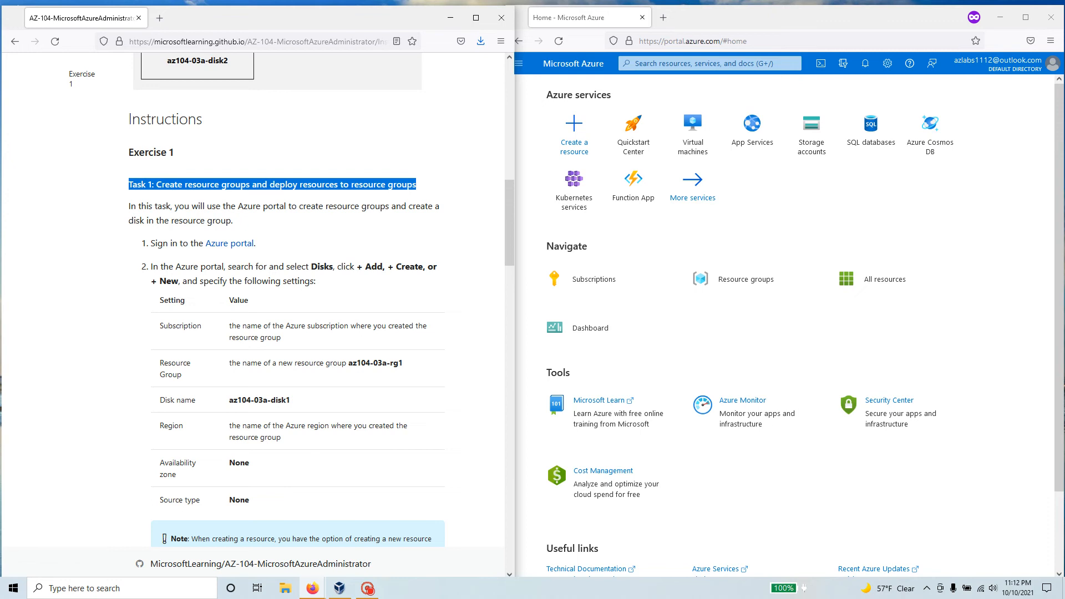
Copy the word Disks from the lab manual, search the portal for it and open the Disks service
{"action": "left_click_drag", "start_coordinate": [308, 267], "coordinate": [334, 268]}
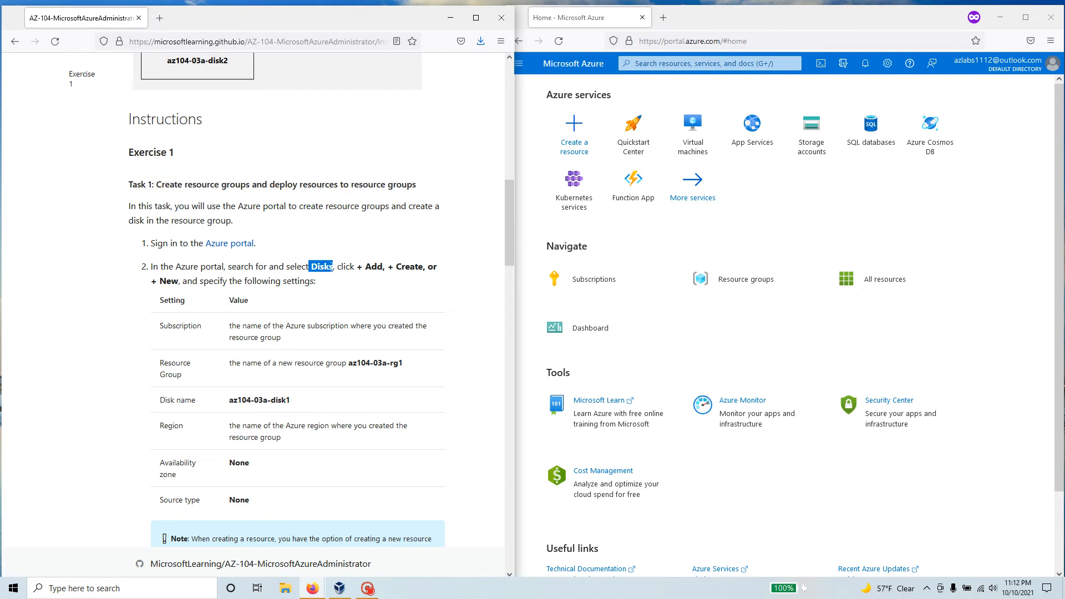
{"action": "right_click", "coordinate": [332, 267]}
{"action": "left_click", "coordinate": [368, 279]}
{"action": "left_click", "coordinate": [710, 64]}
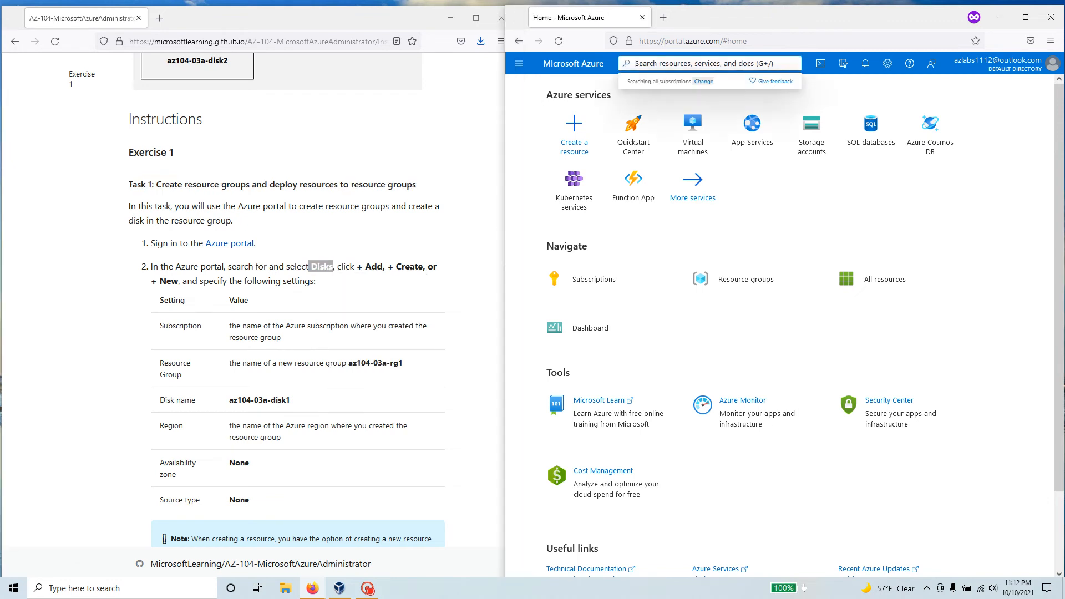
{"action": "key", "text": "ctrl+v"}
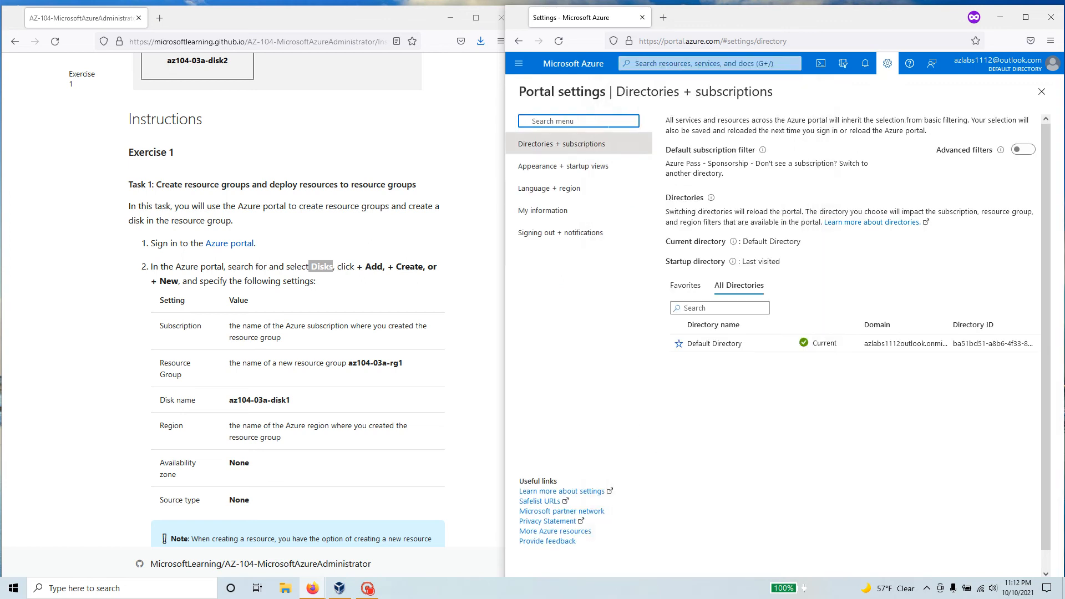
{"action": "left_click", "coordinate": [636, 63]}
{"action": "key", "text": "ctrl+v"}
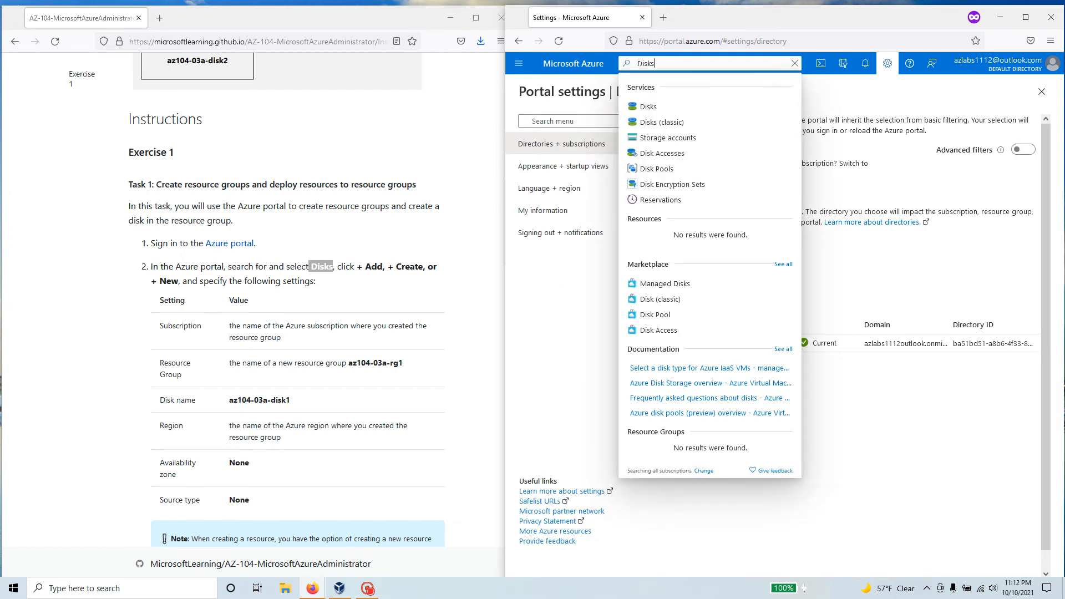
{"action": "left_click", "coordinate": [666, 112]}
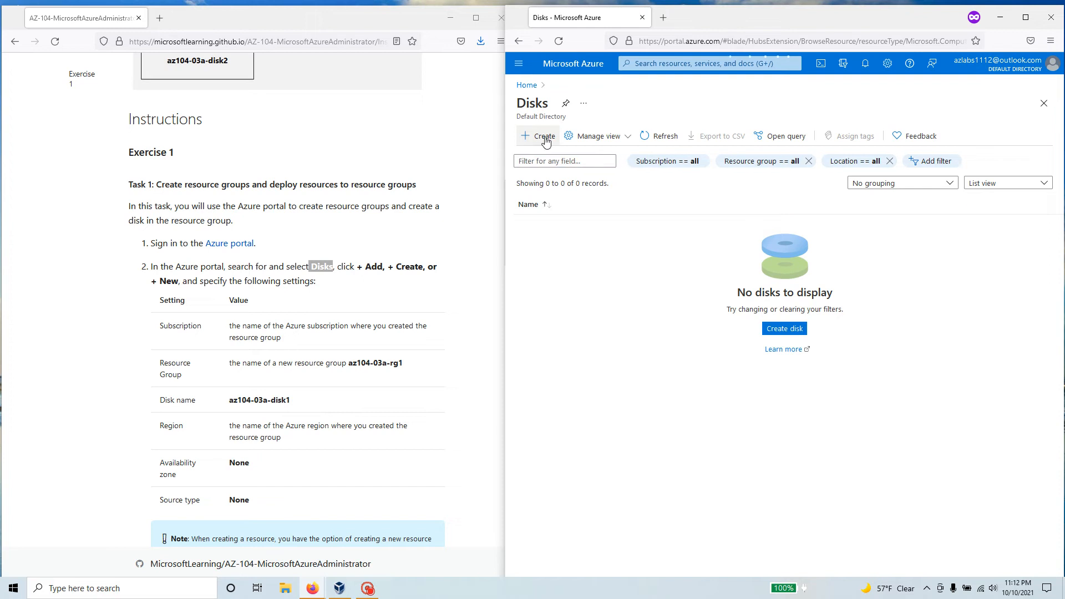
Start creating a managed disk and resize the two browser windows so the form fits beside the manual
{"action": "left_click", "coordinate": [544, 138]}
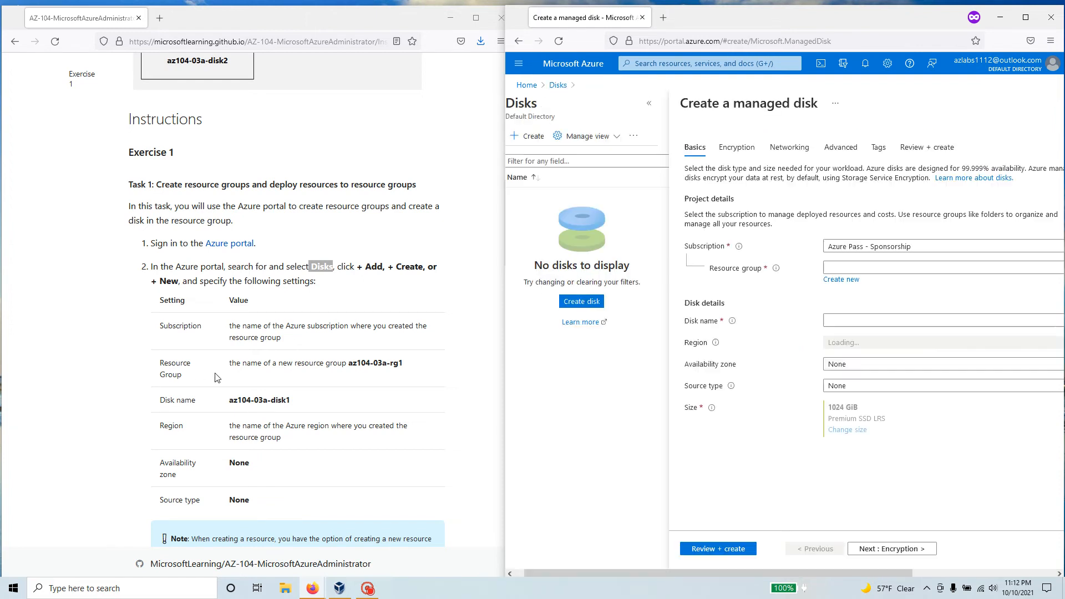
{"action": "left_click_drag", "start_coordinate": [268, 349], "coordinate": [159, 326]}
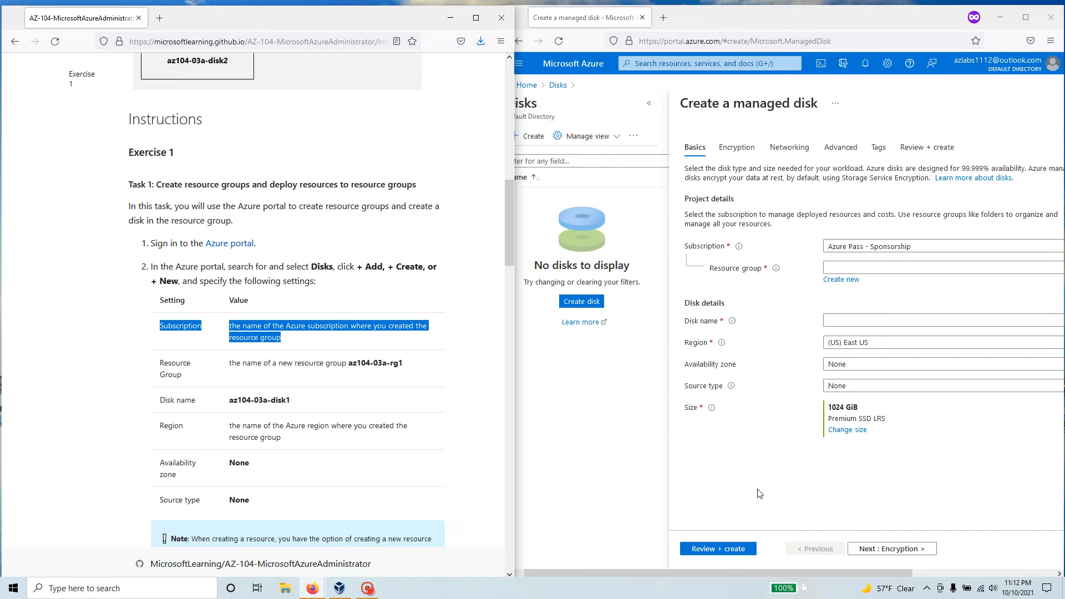
{"action": "left_click_drag", "start_coordinate": [739, 570], "coordinate": [760, 576]}
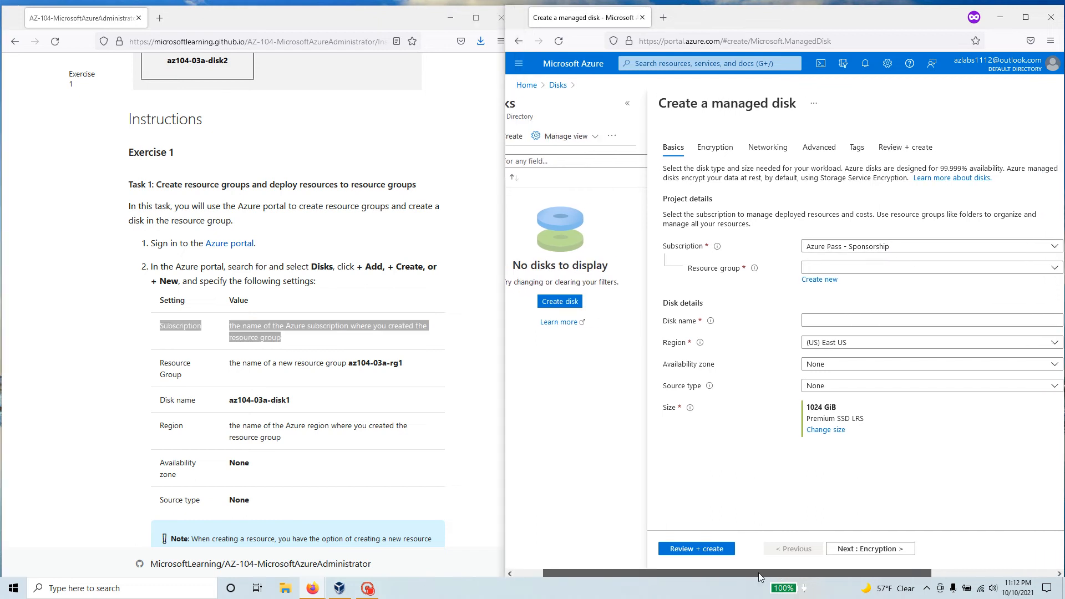
{"action": "left_click", "coordinate": [300, 20]}
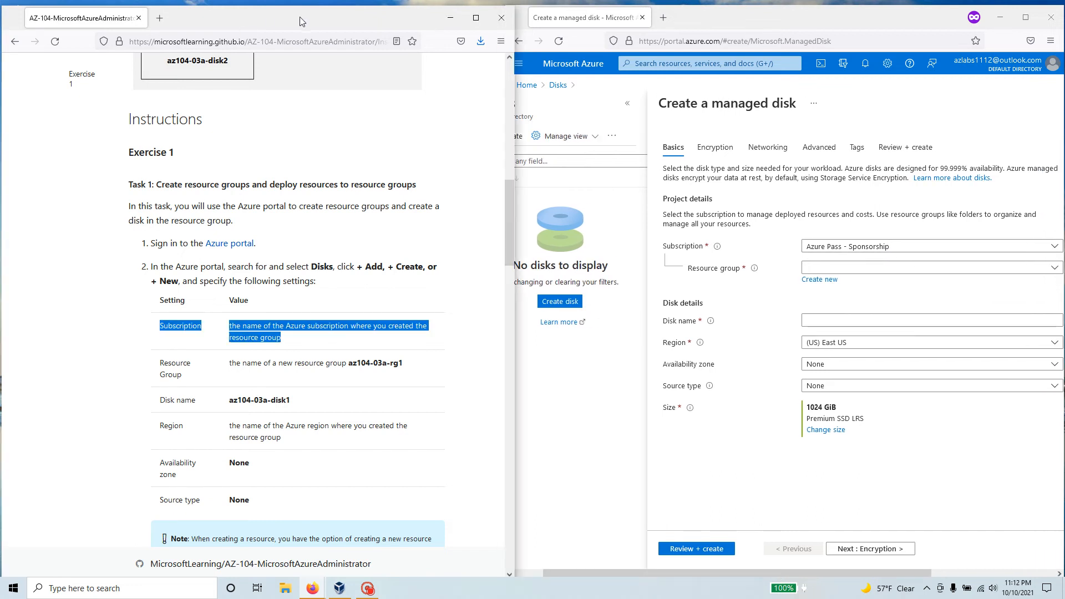
{"action": "left_click", "coordinate": [516, 277]}
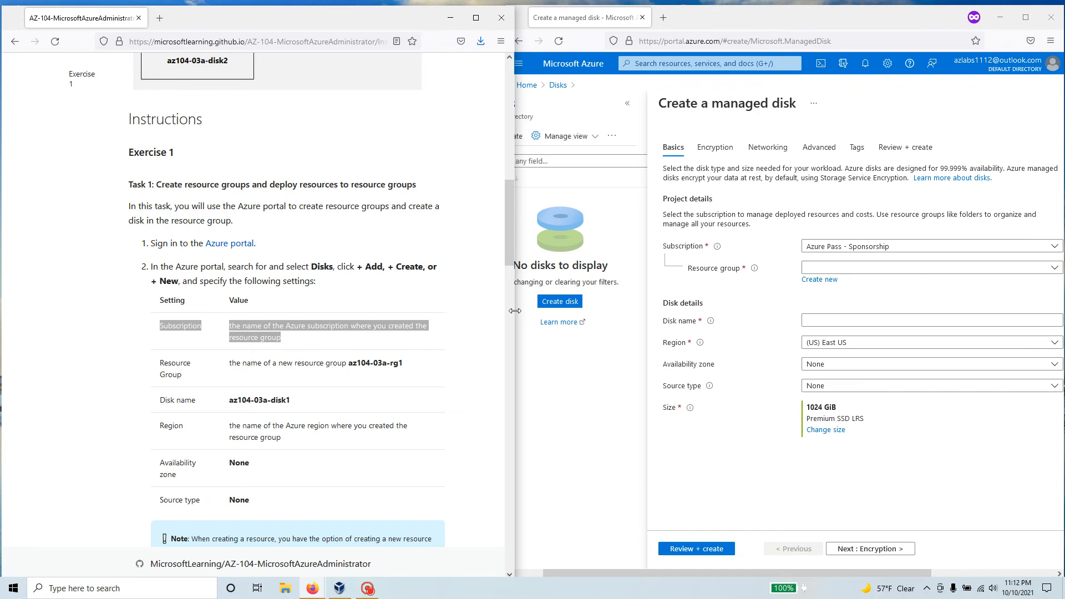
{"action": "left_click_drag", "start_coordinate": [515, 310], "coordinate": [419, 310]}
{"action": "left_click_drag", "start_coordinate": [505, 220], "coordinate": [409, 217]}
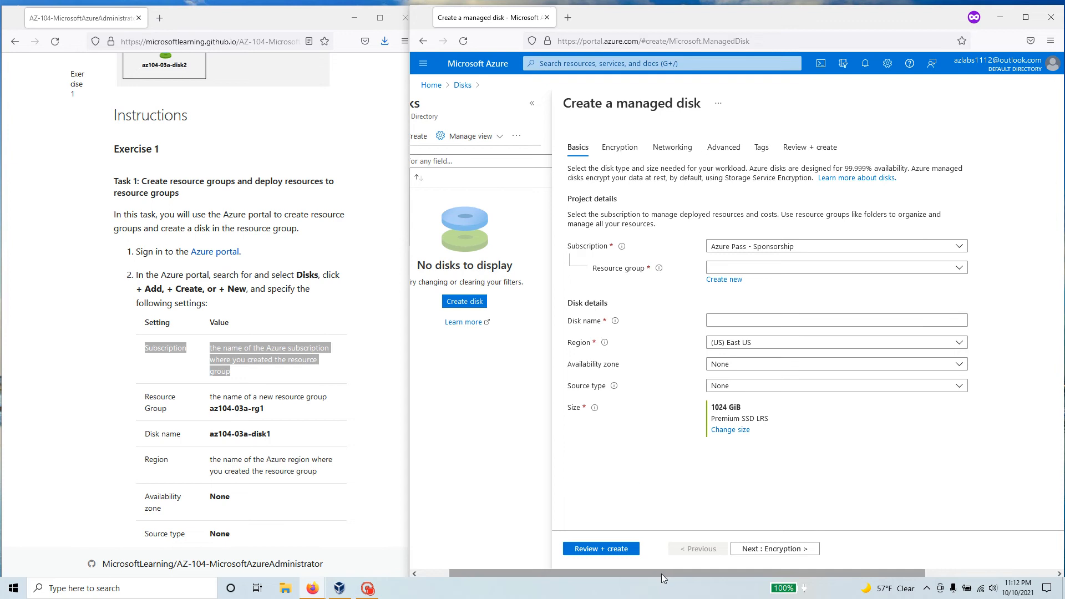
{"action": "left_click_drag", "start_coordinate": [661, 574], "coordinate": [786, 572]}
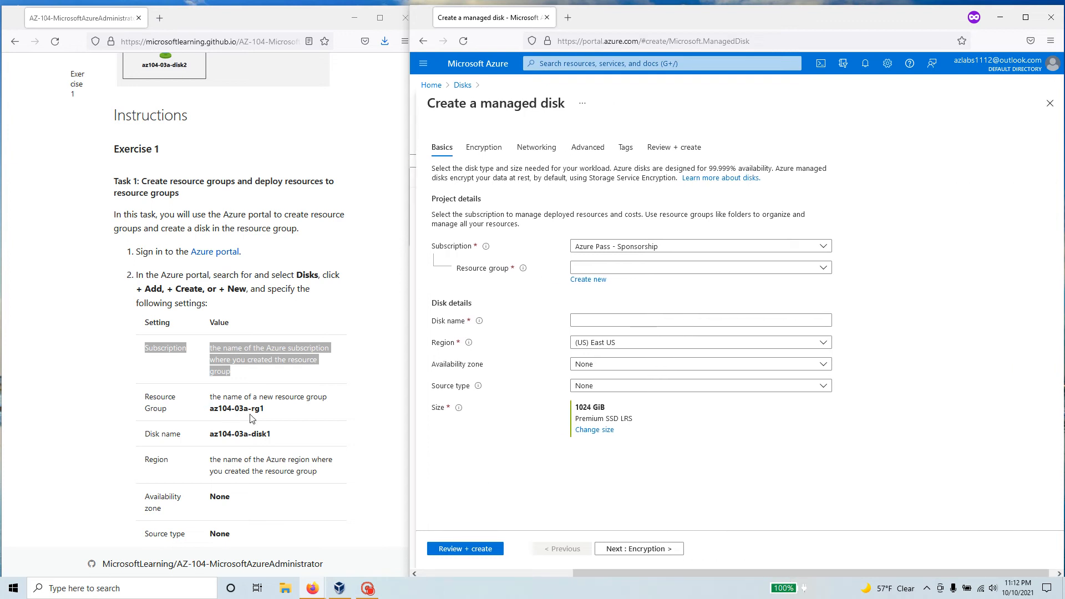
Copy az104-03a-rg1 from the manual and create it as a new resource group for the disk
{"action": "left_click_drag", "start_coordinate": [265, 409], "coordinate": [210, 409]}
{"action": "right_click", "coordinate": [209, 408]}
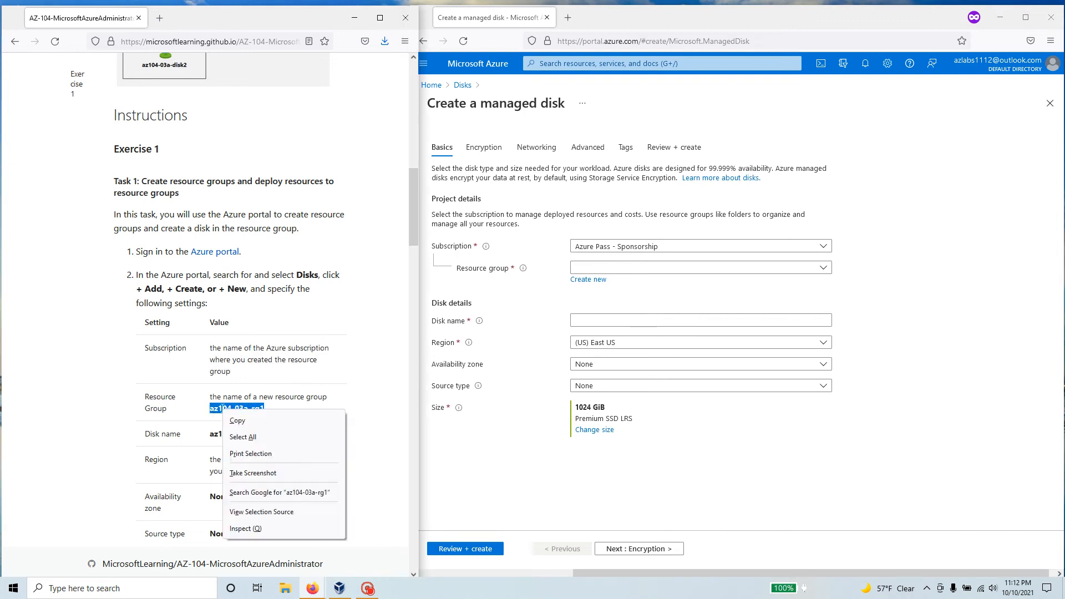
{"action": "left_click", "coordinate": [244, 422]}
{"action": "left_click", "coordinate": [584, 280]}
{"action": "left_click", "coordinate": [584, 282]}
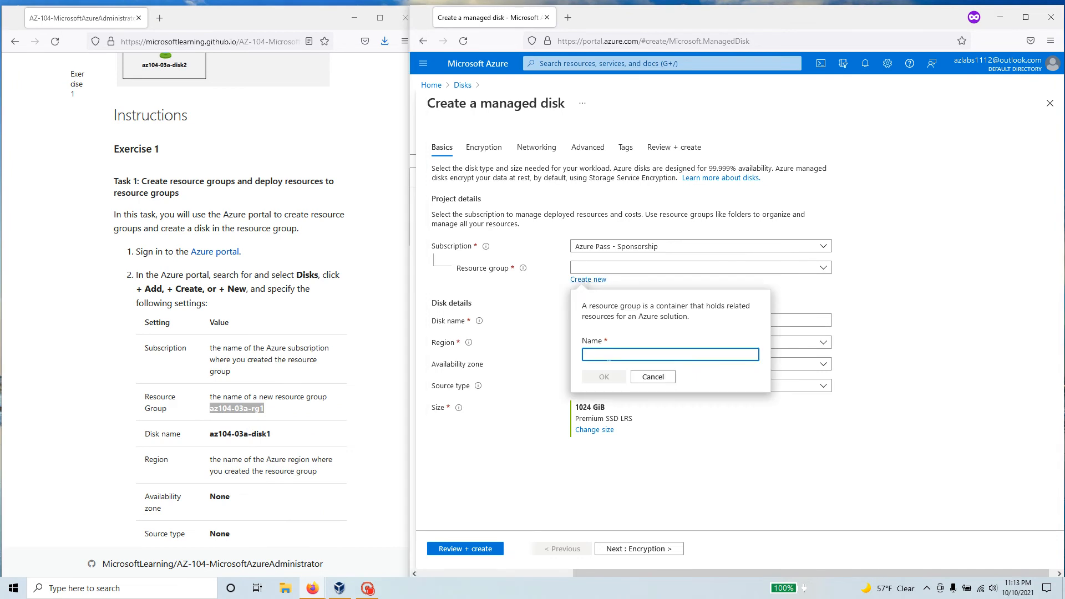
{"action": "key", "text": "ctrl+v"}
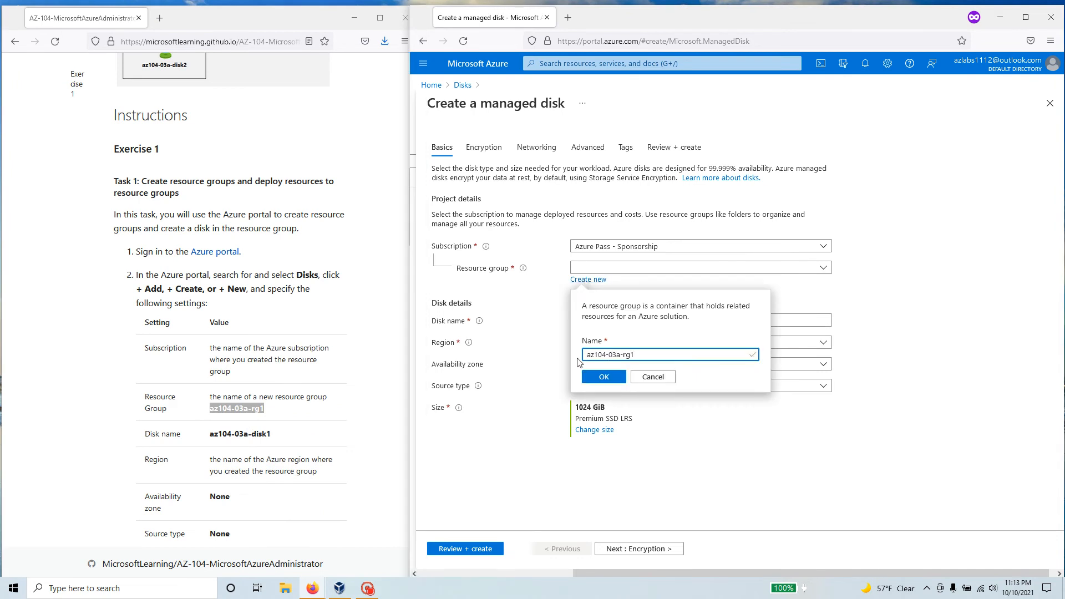
{"action": "left_click", "coordinate": [606, 377]}
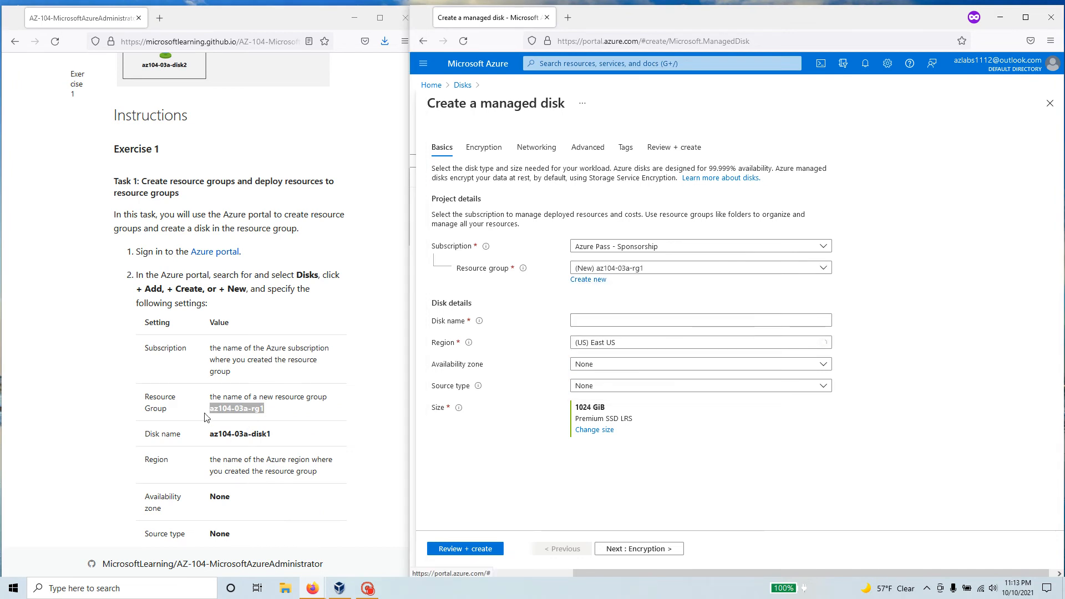
Copy az104-03a-disk1 from the manual into the disk name and check the resource group selection
{"action": "scroll", "coordinate": [204, 414], "scroll_direction": "down", "scroll_amount": 3}
{"action": "left_click_drag", "start_coordinate": [273, 322], "coordinate": [212, 327]}
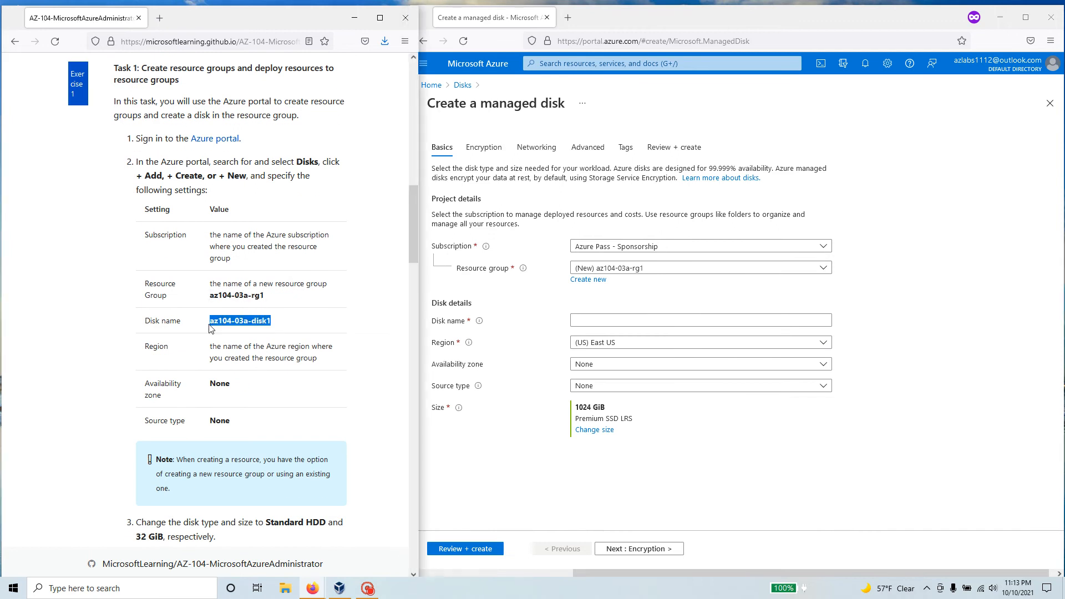
{"action": "left_click", "coordinate": [610, 320]}
{"action": "key", "text": "ctrl+v"}
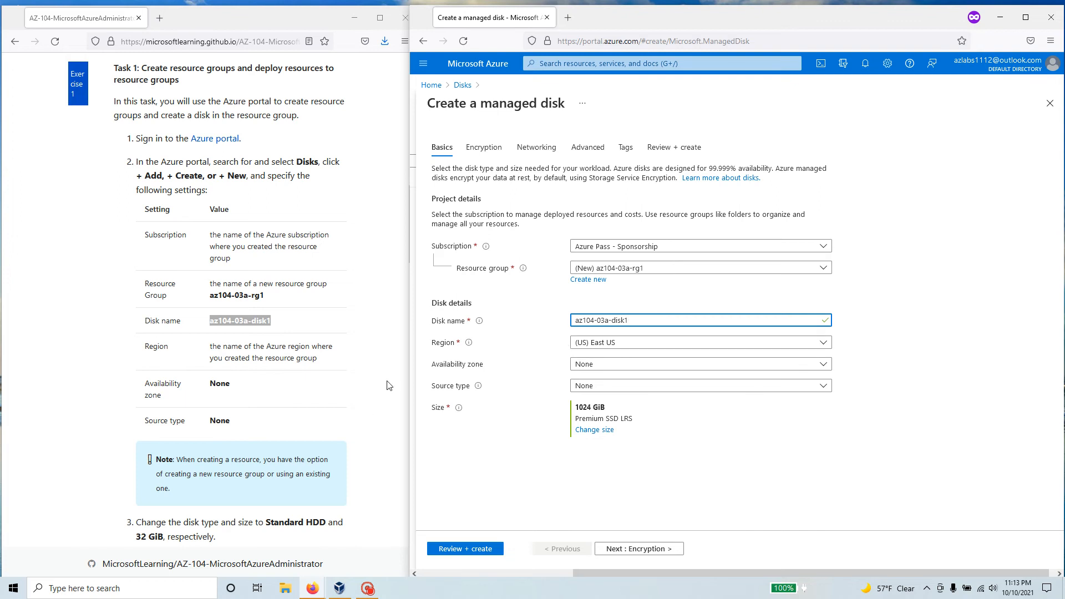
{"action": "scroll", "coordinate": [294, 382], "scroll_direction": "down", "scroll_amount": 1}
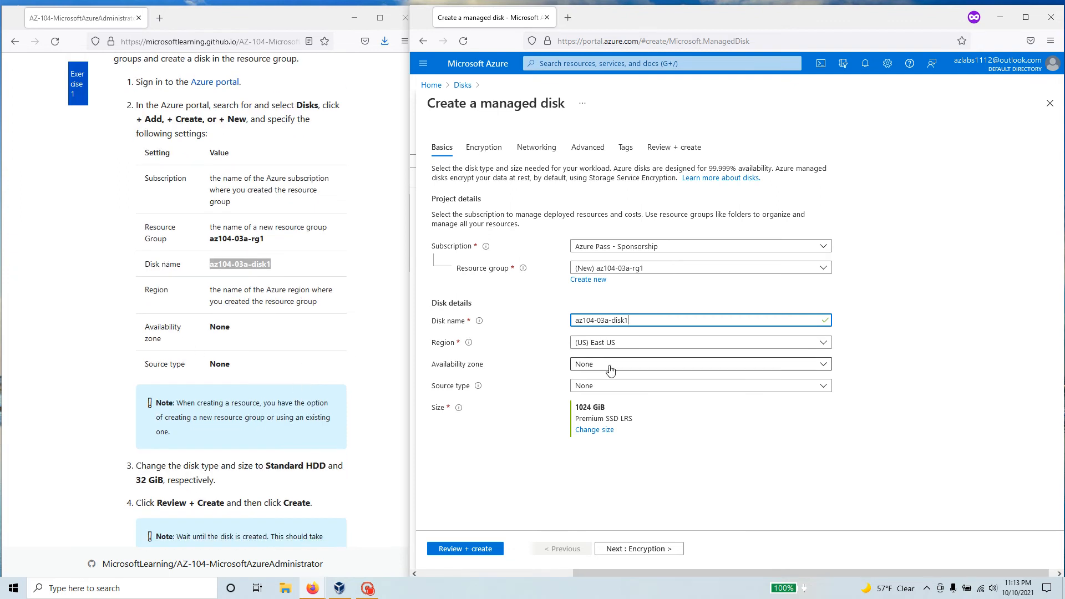
{"action": "scroll", "coordinate": [261, 362], "scroll_direction": "down", "scroll_amount": 2}
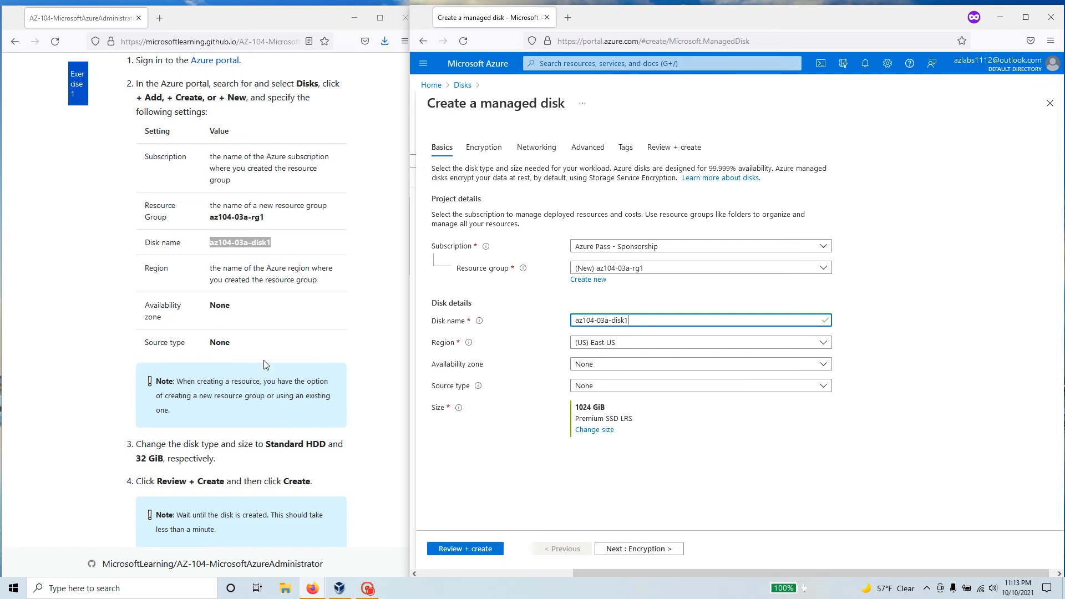
{"action": "triple_click", "coordinate": [214, 305]}
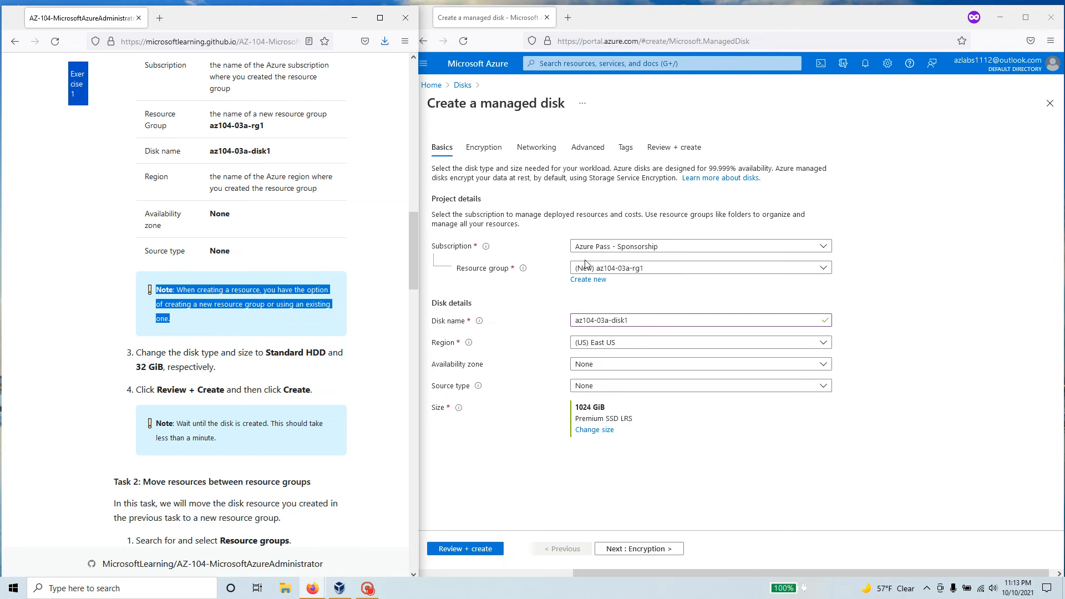
{"action": "left_click", "coordinate": [657, 272]}
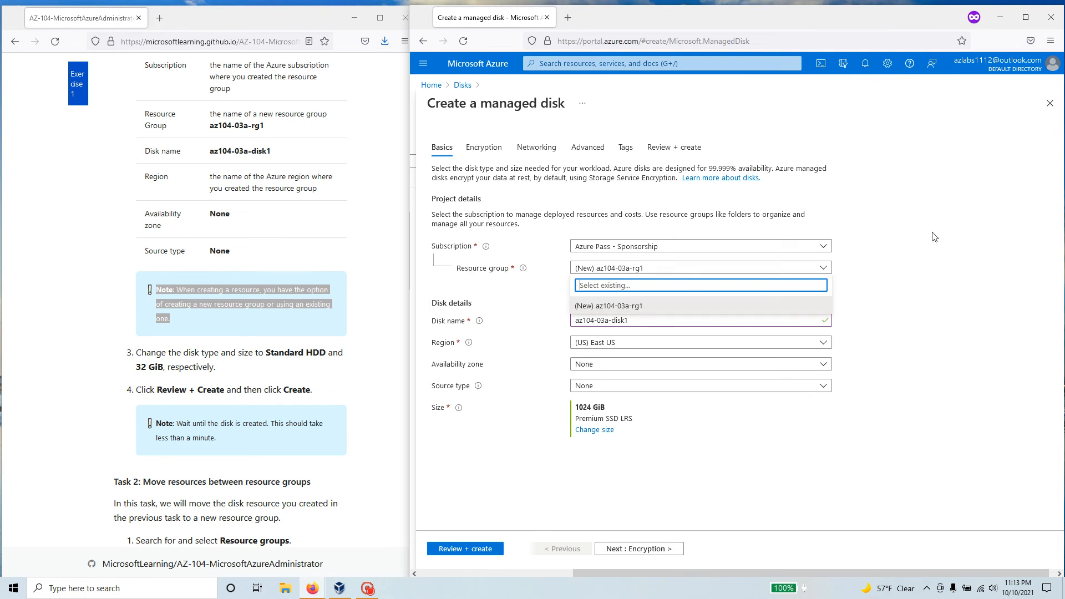
{"action": "left_click", "coordinate": [912, 270]}
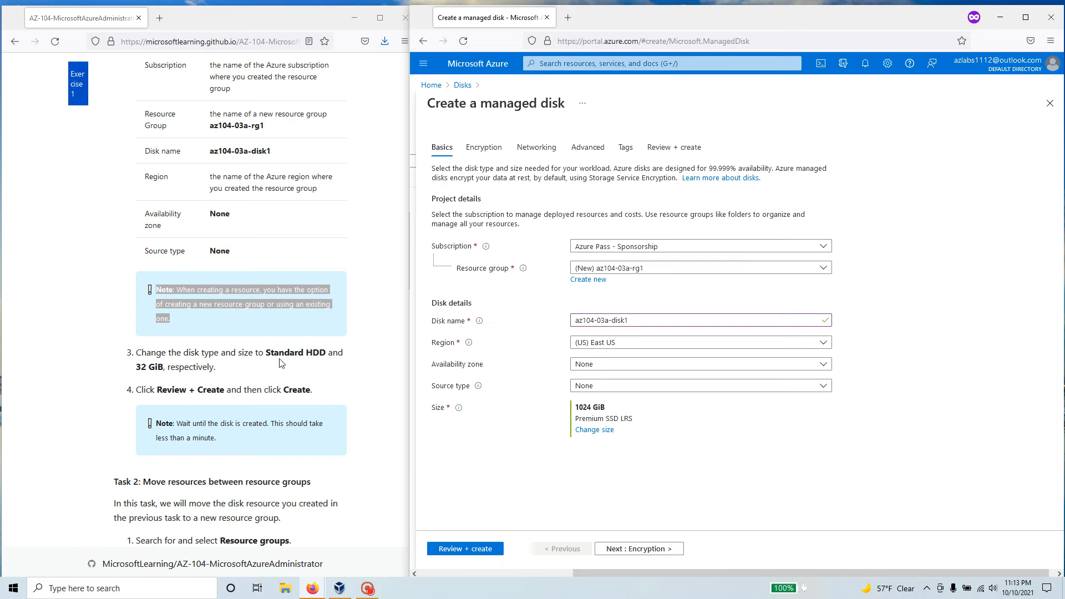
Open the disk size options and select the 32 GiB size
{"action": "left_click_drag", "start_coordinate": [576, 407], "coordinate": [638, 424]}
{"action": "left_click", "coordinate": [603, 432]}
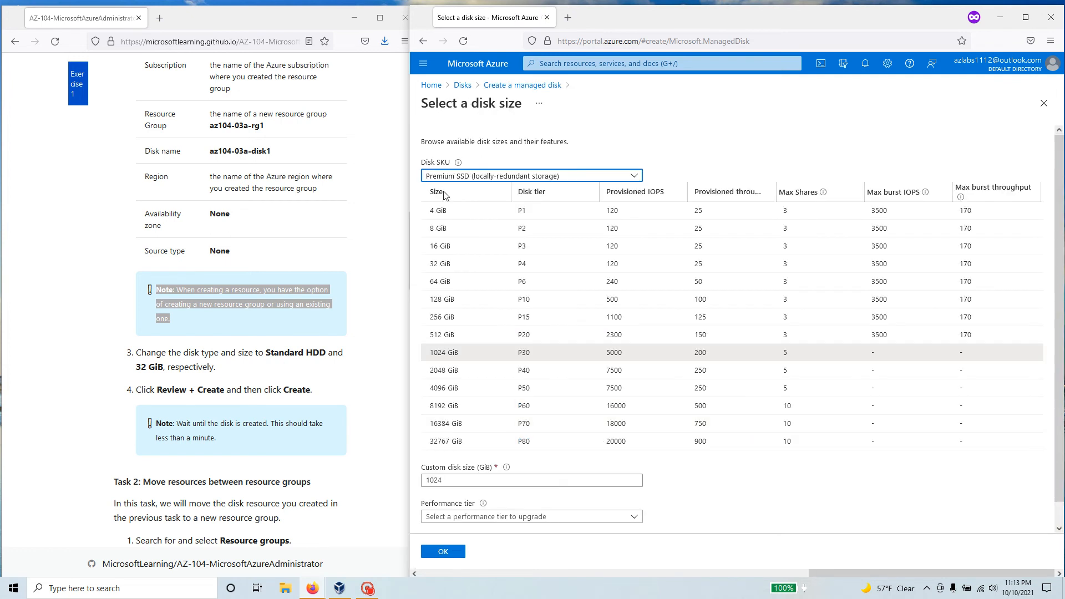
{"action": "left_click", "coordinate": [459, 269]}
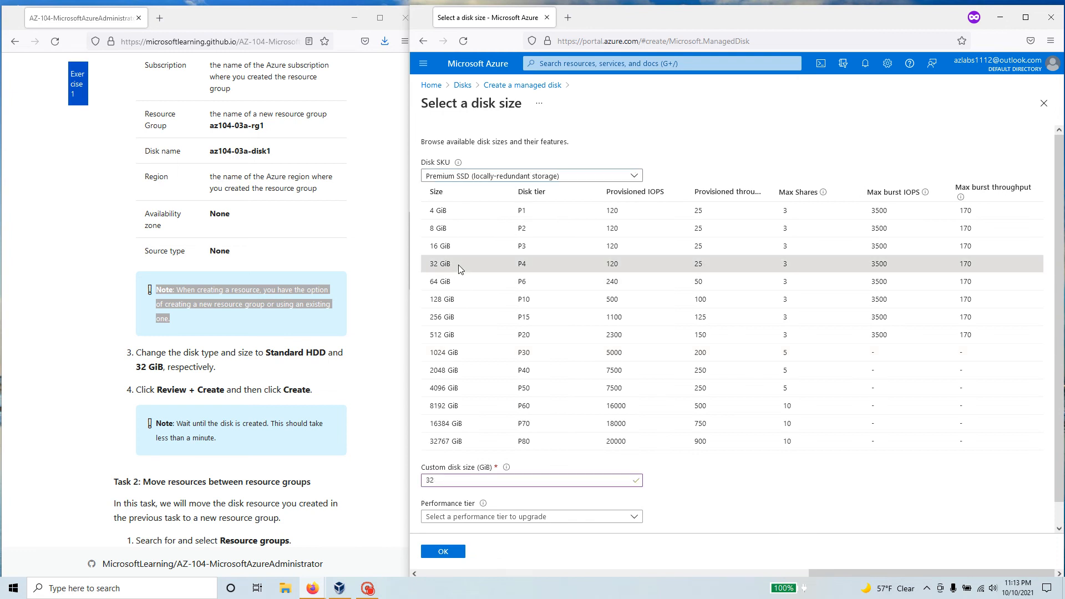
{"action": "scroll", "coordinate": [734, 481], "scroll_direction": "down", "scroll_amount": 1}
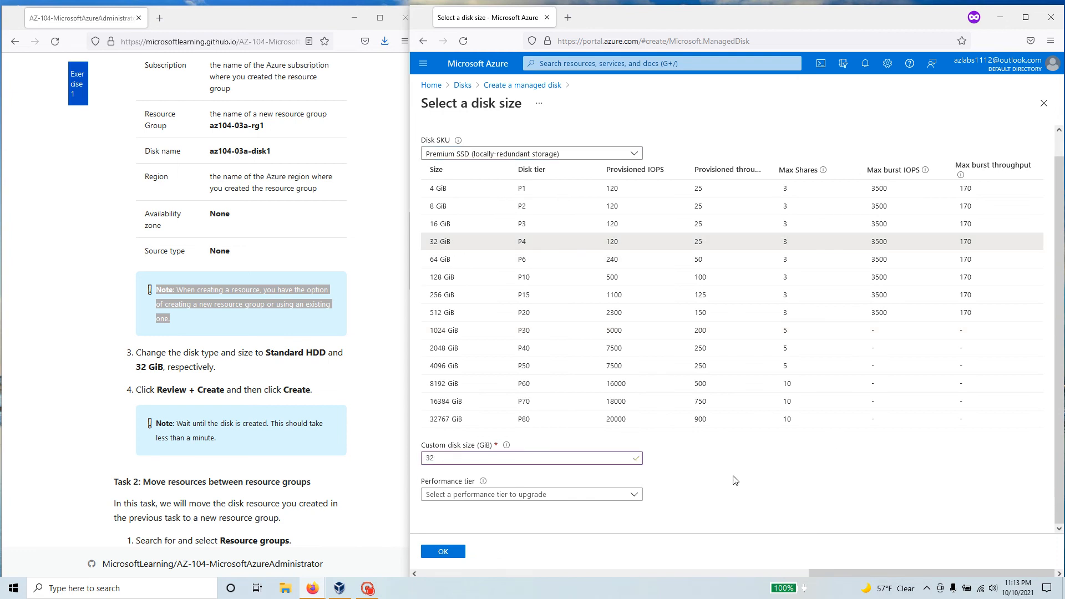
{"action": "left_click", "coordinate": [556, 496]}
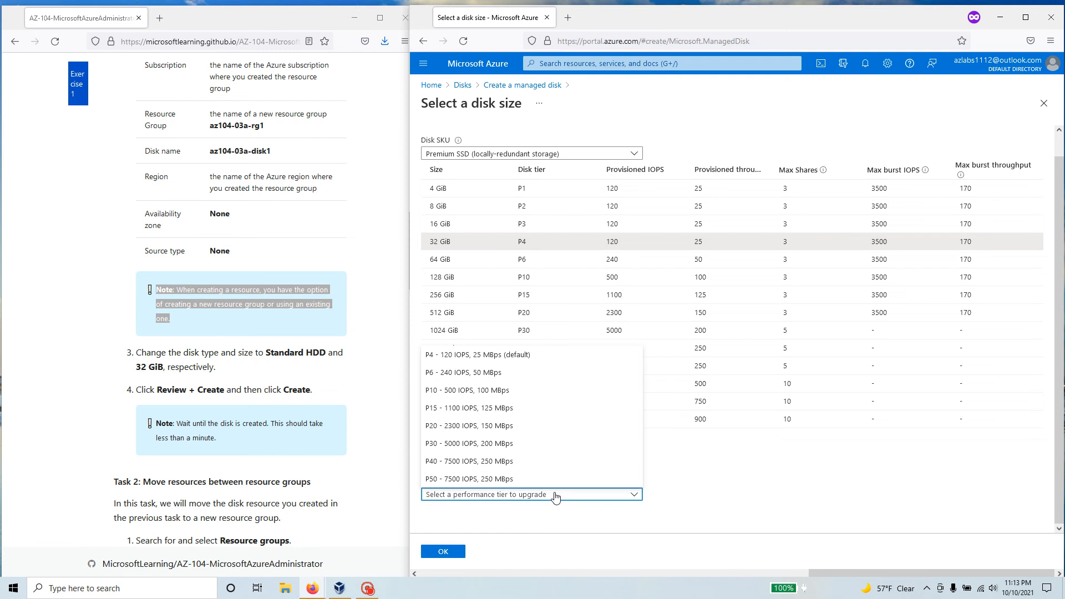
{"action": "left_click", "coordinate": [556, 495]}
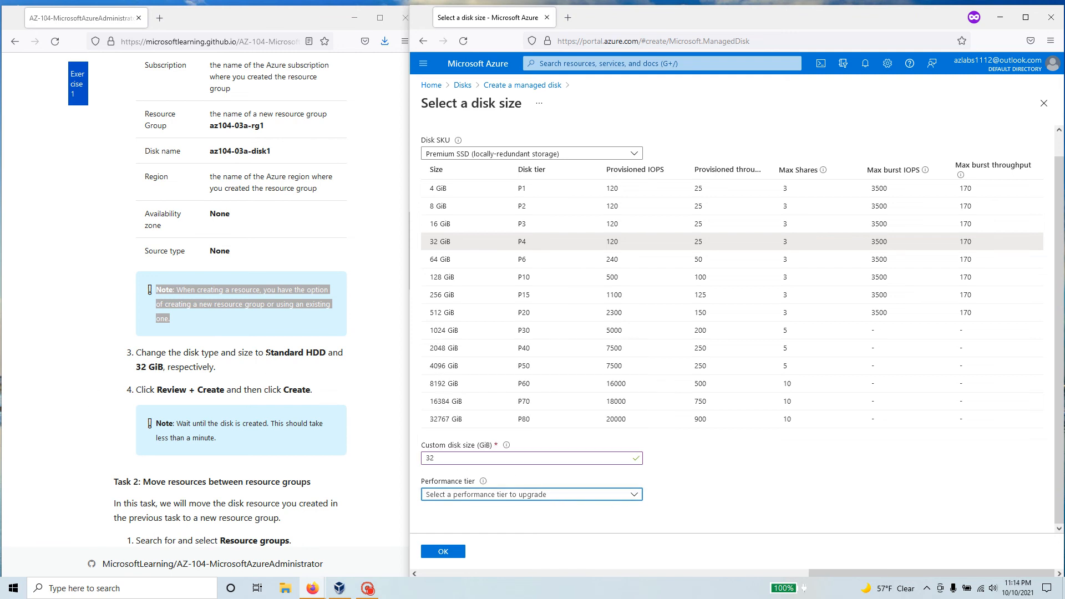
Switch the disk SKU to Standard SSD, reselect 32 GiB and apply the size
{"action": "left_click_drag", "start_coordinate": [266, 353], "coordinate": [320, 353]}
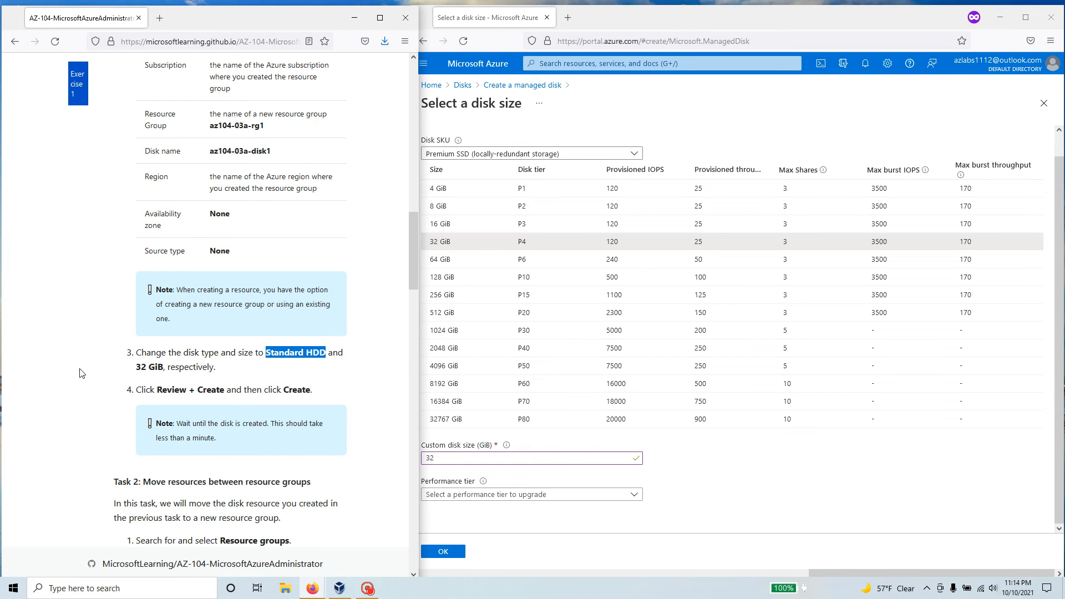
{"action": "left_click", "coordinate": [758, 516]}
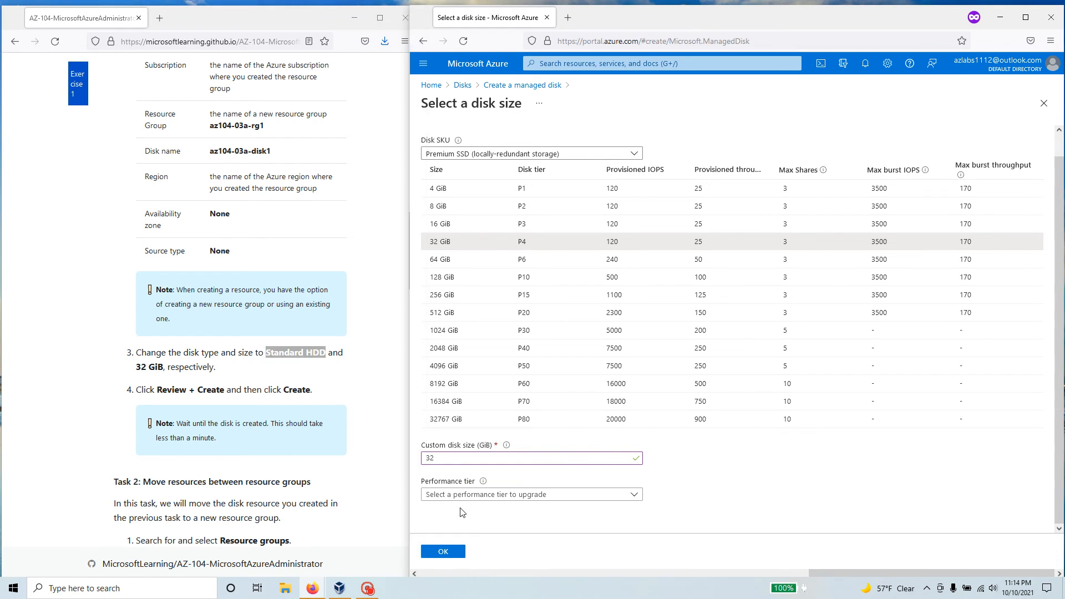
{"action": "left_click", "coordinate": [498, 154]}
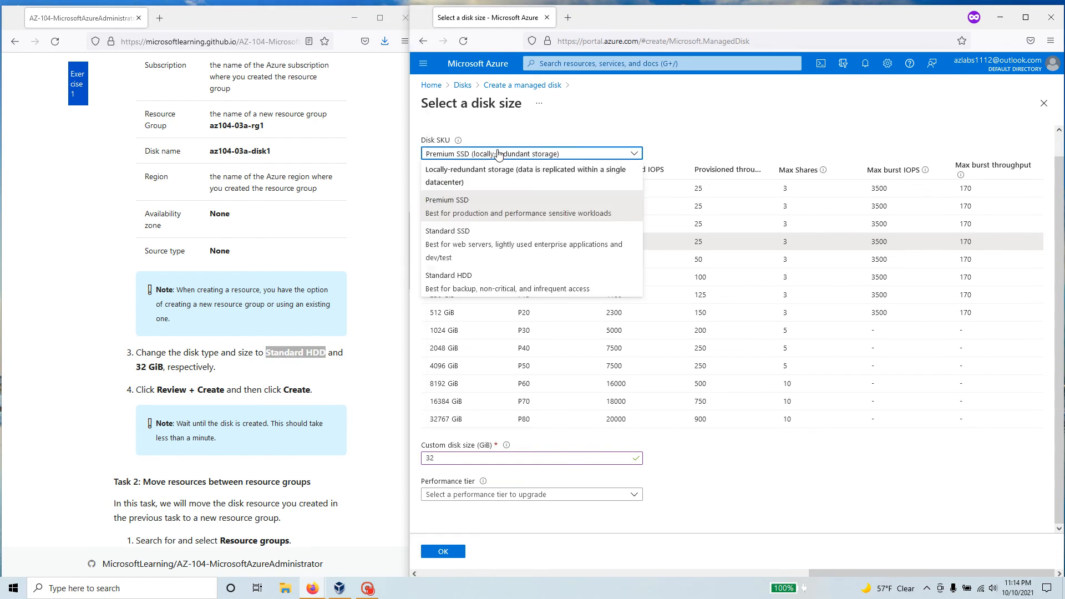
{"action": "left_click", "coordinate": [475, 235]}
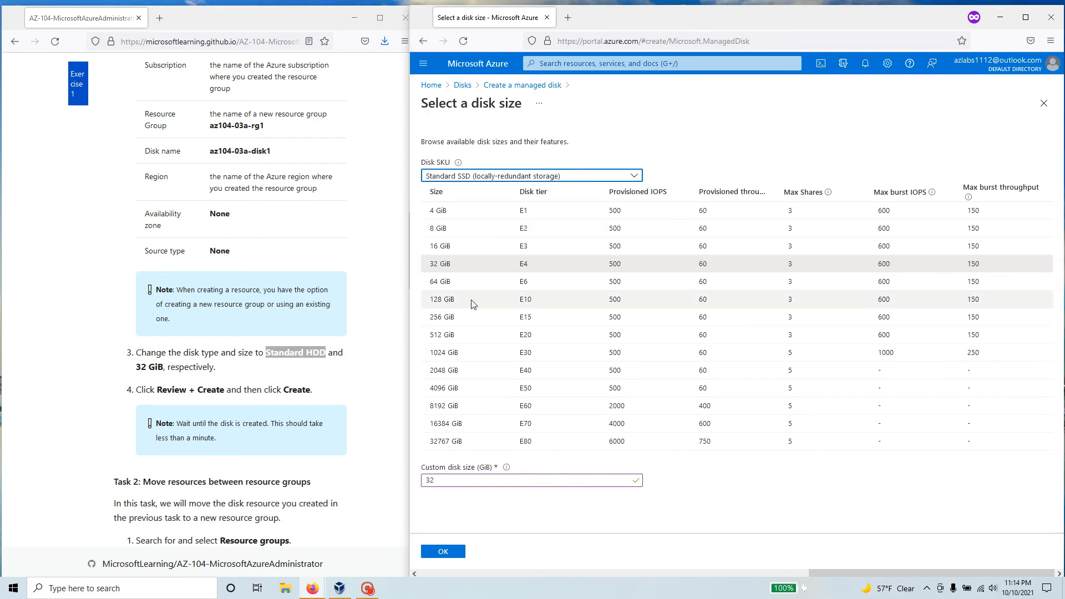
{"action": "left_click", "coordinate": [462, 271]}
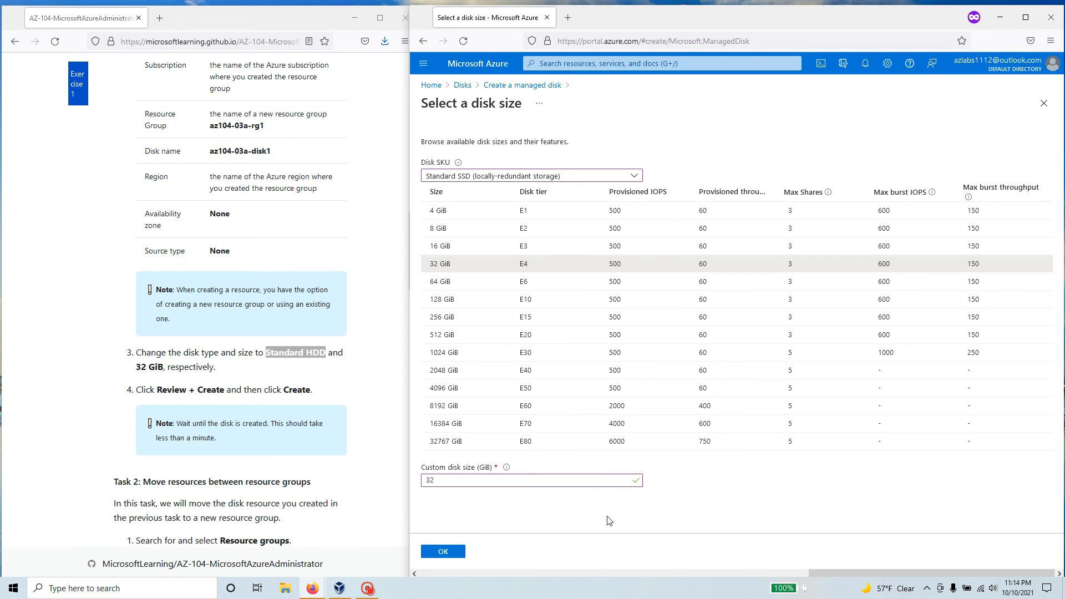
{"action": "left_click", "coordinate": [449, 555]}
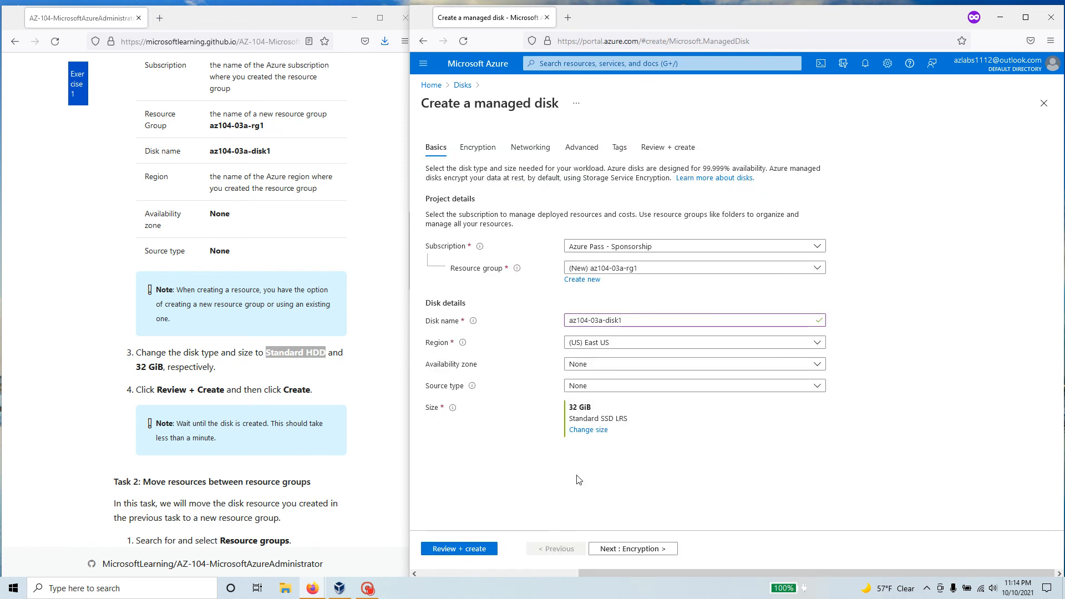
Reopen the disk size options, change the disk SKU to Standard HDD and apply it
{"action": "left_click_drag", "start_coordinate": [592, 407], "coordinate": [568, 408]}
{"action": "left_click_drag", "start_coordinate": [630, 420], "coordinate": [579, 419]}
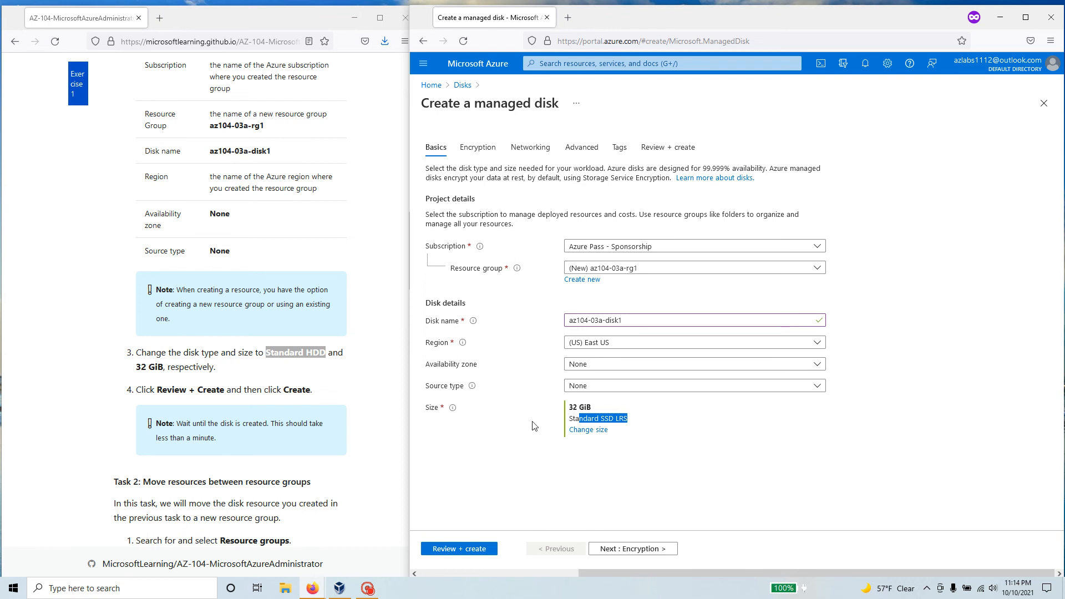
{"action": "left_click", "coordinate": [592, 430]}
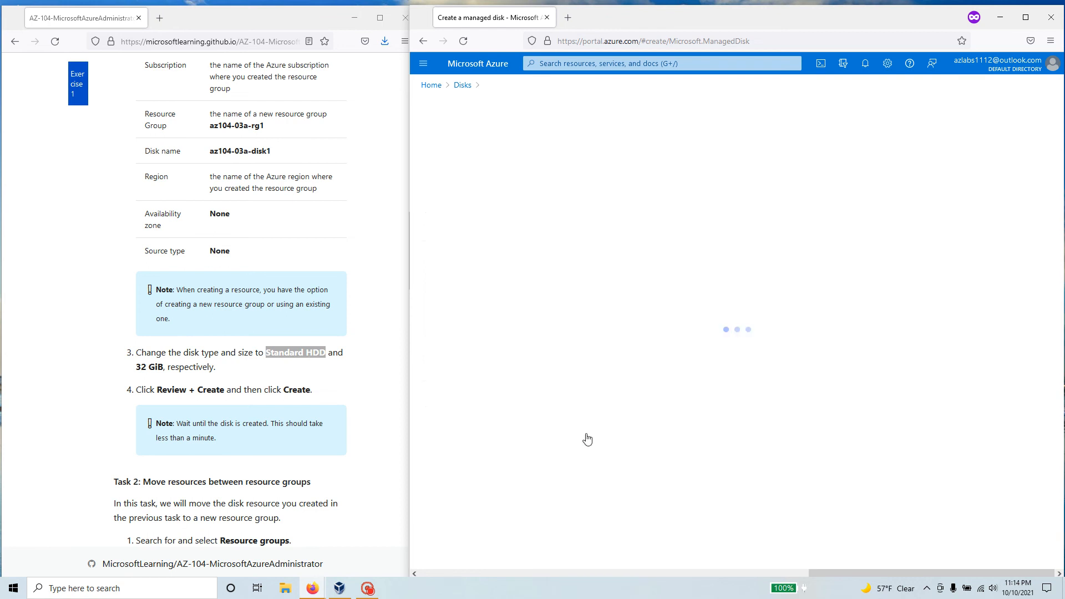
{"action": "left_click", "coordinate": [493, 176]}
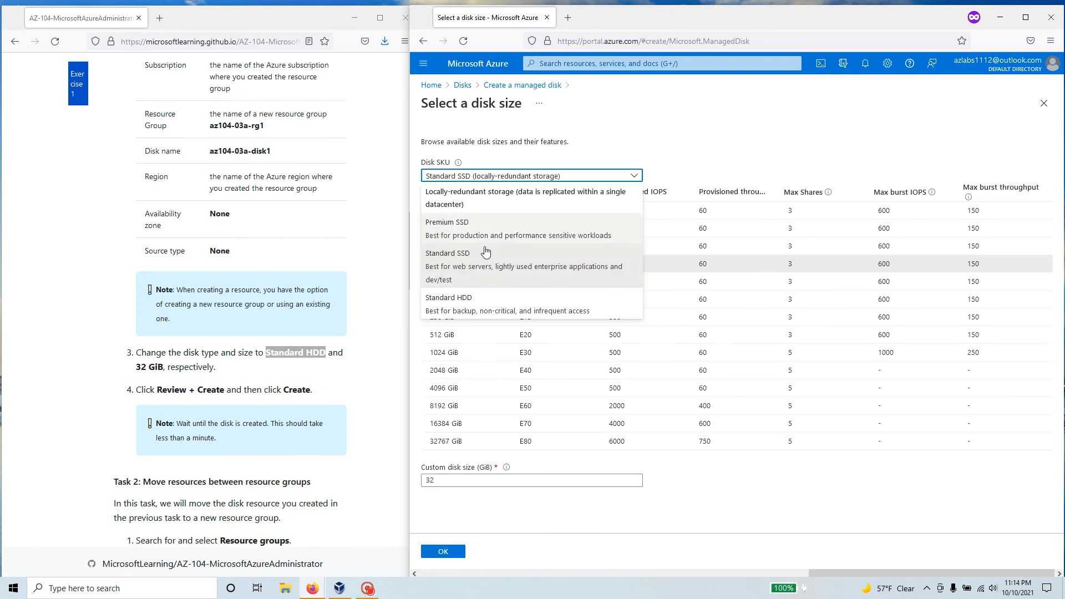
{"action": "left_click", "coordinate": [477, 304]}
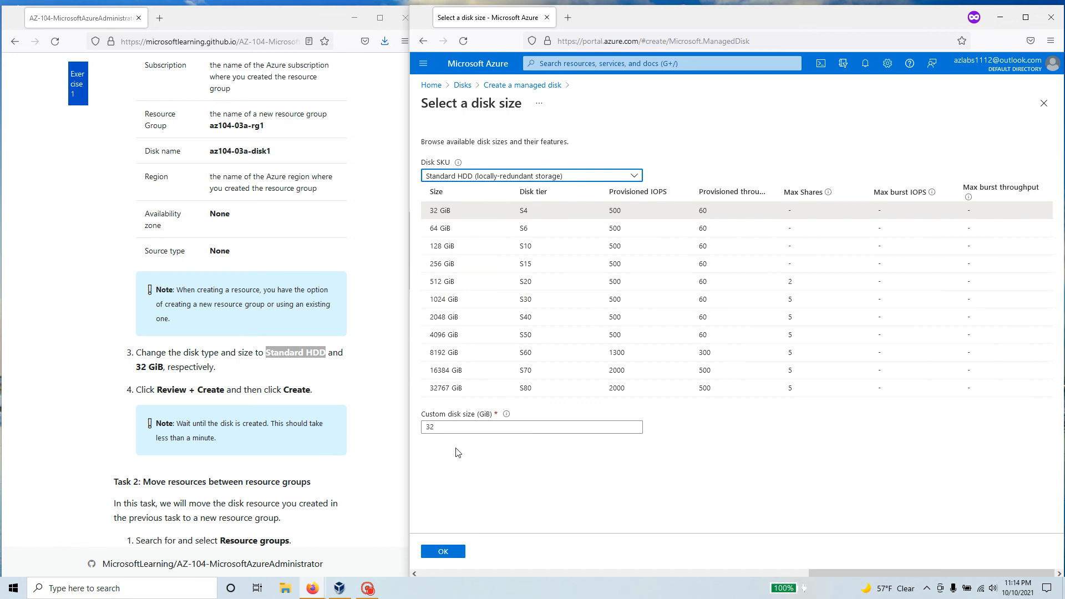
{"action": "left_click", "coordinate": [446, 553]}
Reopen the disk size options to check the Standard HDD SKU and 32 GiB size, then close them
{"action": "left_click_drag", "start_coordinate": [633, 423], "coordinate": [569, 420]}
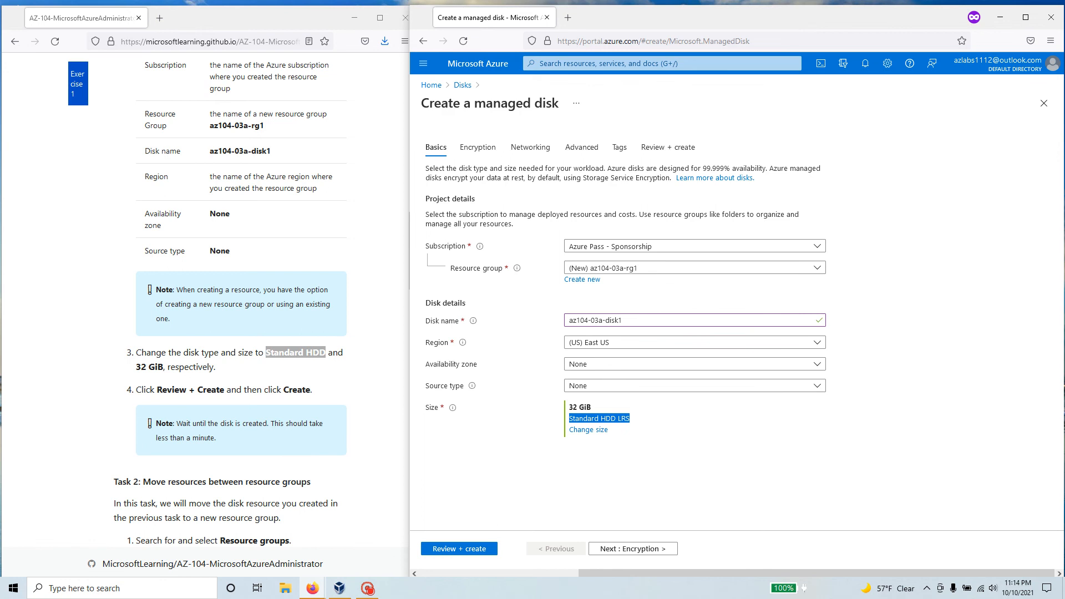
{"action": "left_click_drag", "start_coordinate": [165, 367], "coordinate": [132, 374]}
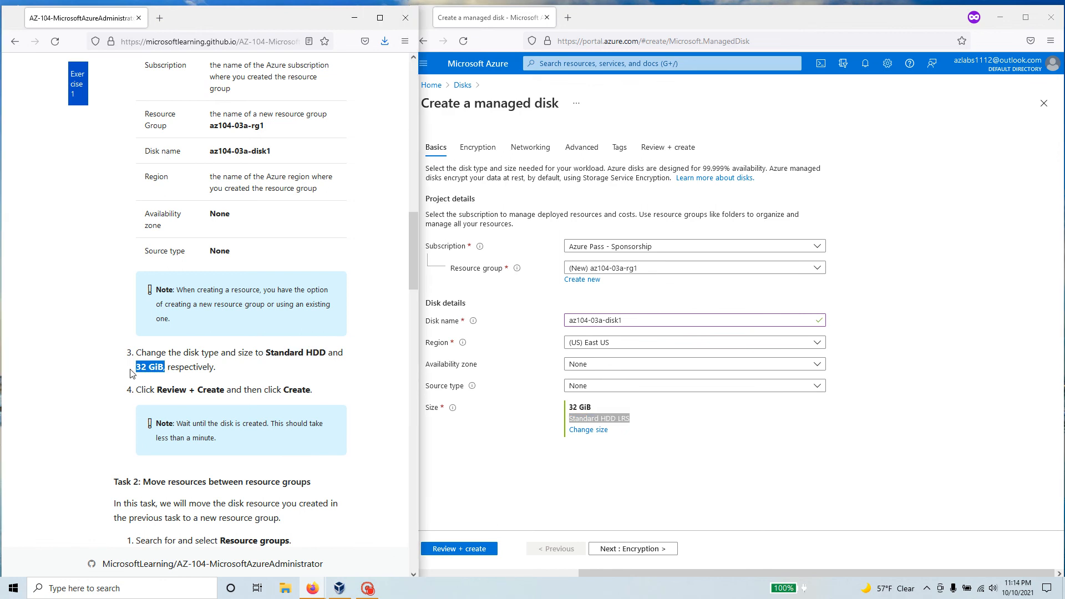
{"action": "left_click", "coordinate": [716, 480]}
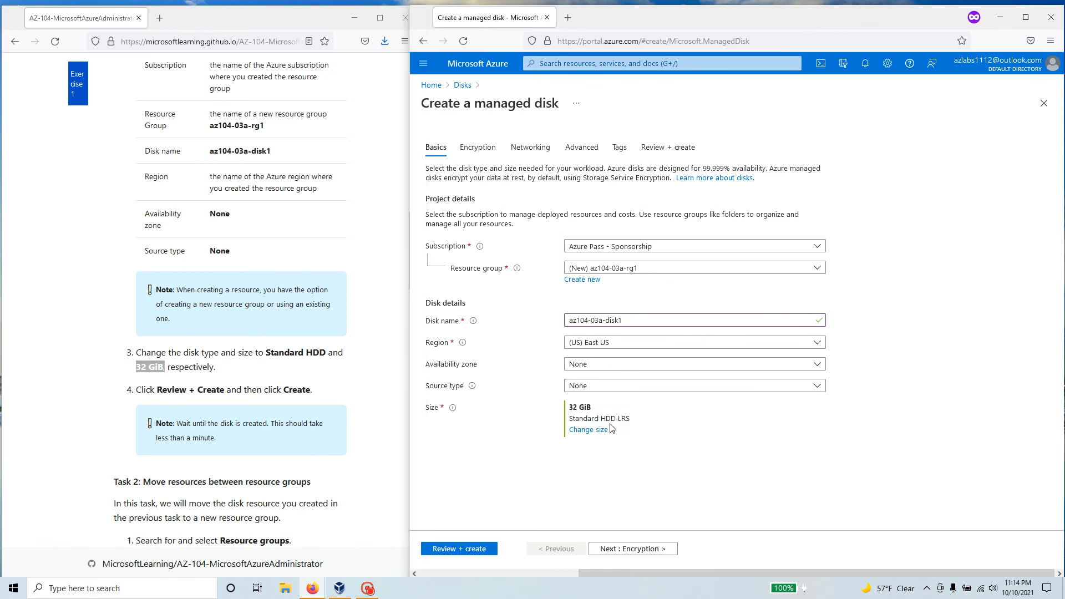
{"action": "left_click", "coordinate": [589, 430]}
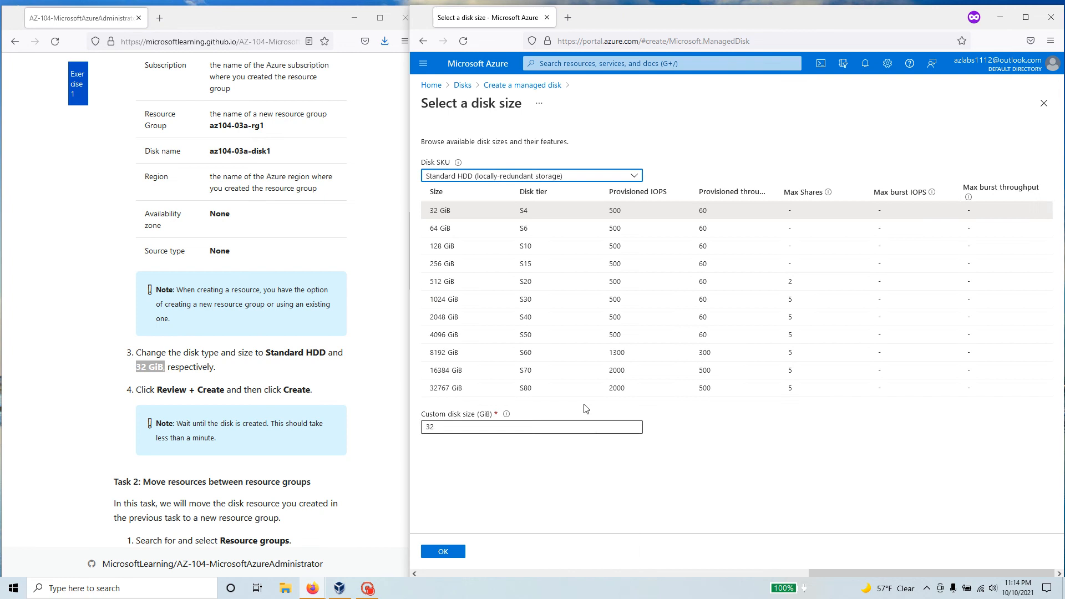
{"action": "left_click", "coordinate": [506, 176]}
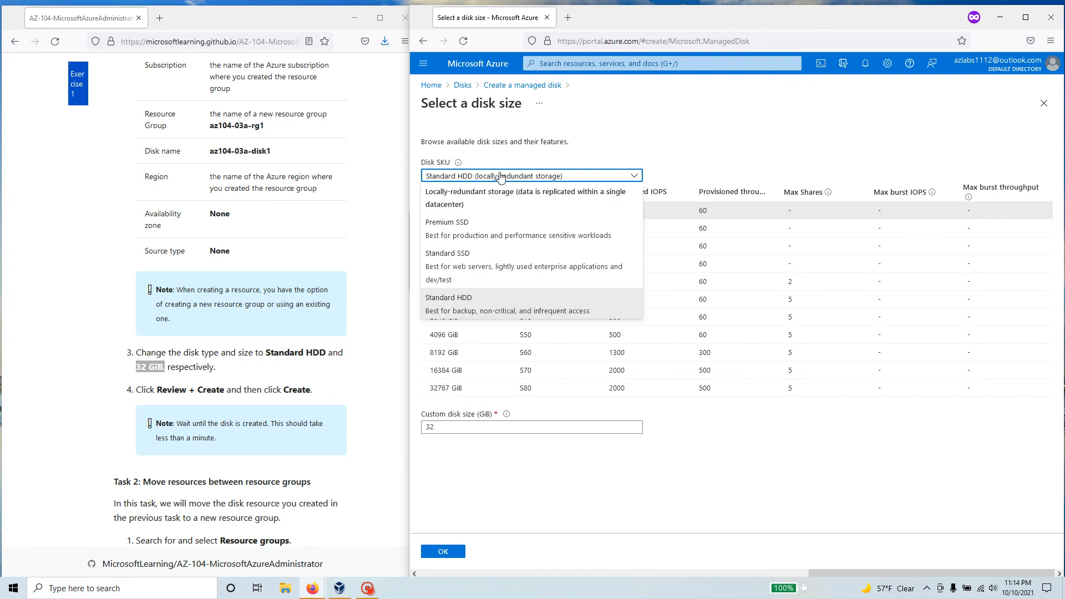
{"action": "left_click", "coordinate": [501, 177]}
{"action": "left_click", "coordinate": [442, 552]}
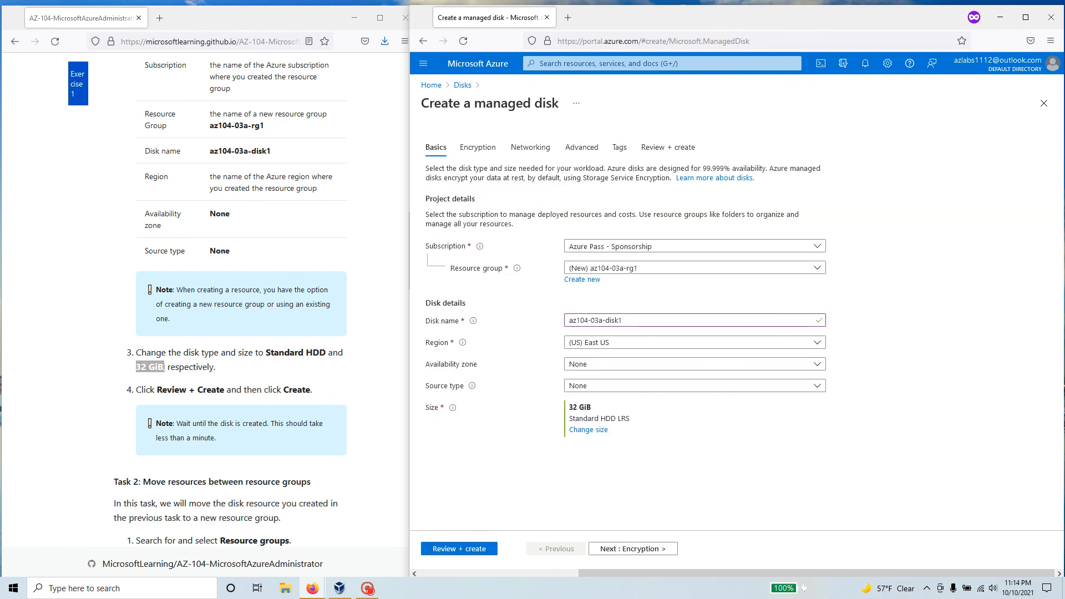
Review and create the disk, then open the new disk resource from the deployment notification
{"action": "left_click", "coordinate": [467, 549]}
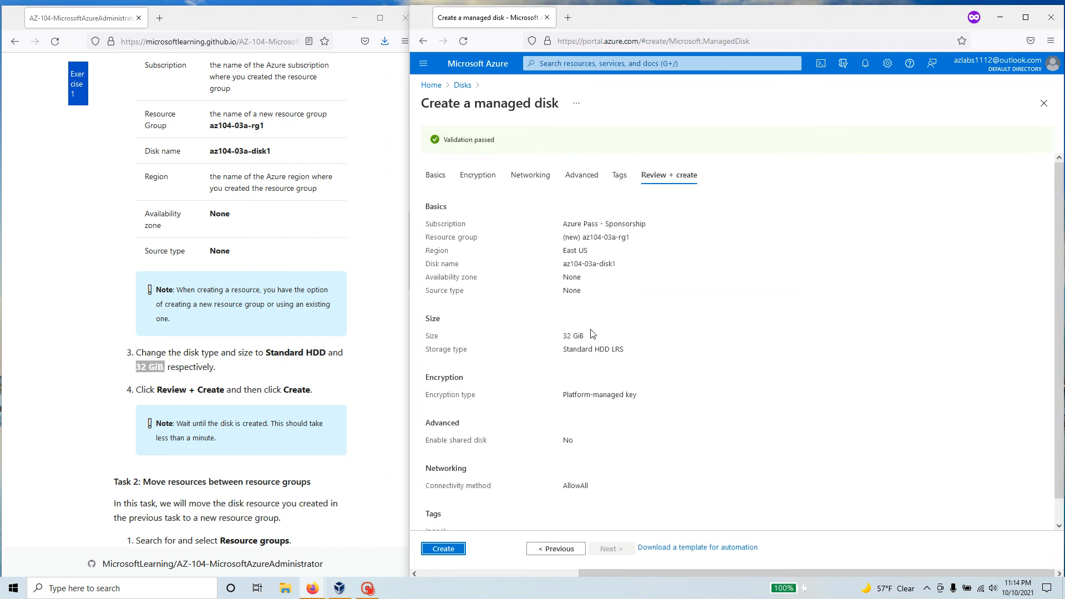
{"action": "left_click", "coordinate": [449, 551]}
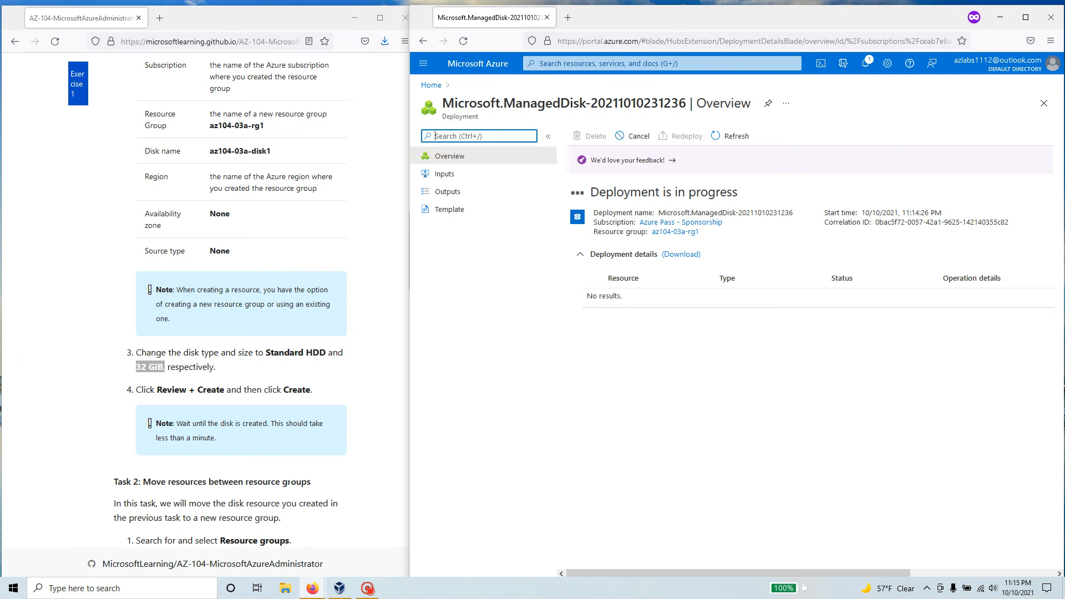
{"action": "left_click_drag", "start_coordinate": [312, 482], "coordinate": [113, 482]}
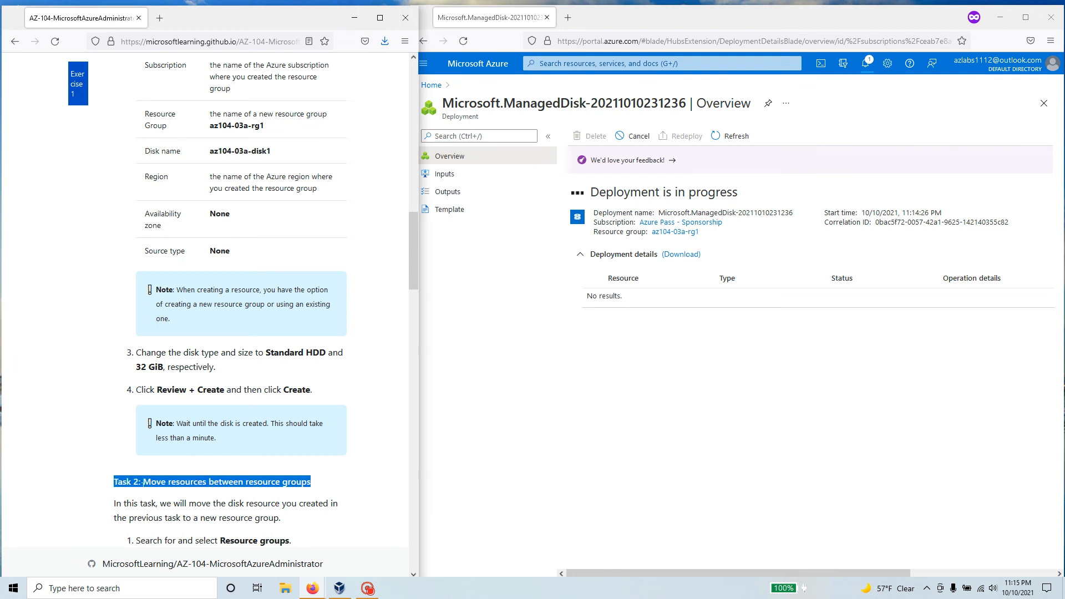
{"action": "scroll", "coordinate": [143, 482], "scroll_direction": "down", "scroll_amount": 3}
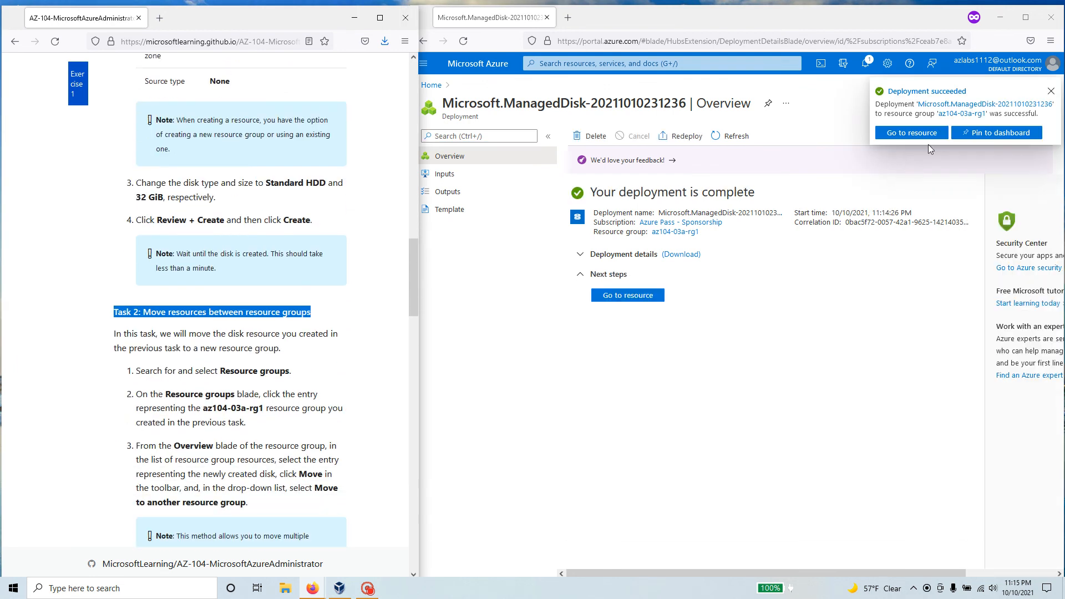
{"action": "left_click", "coordinate": [911, 134]}
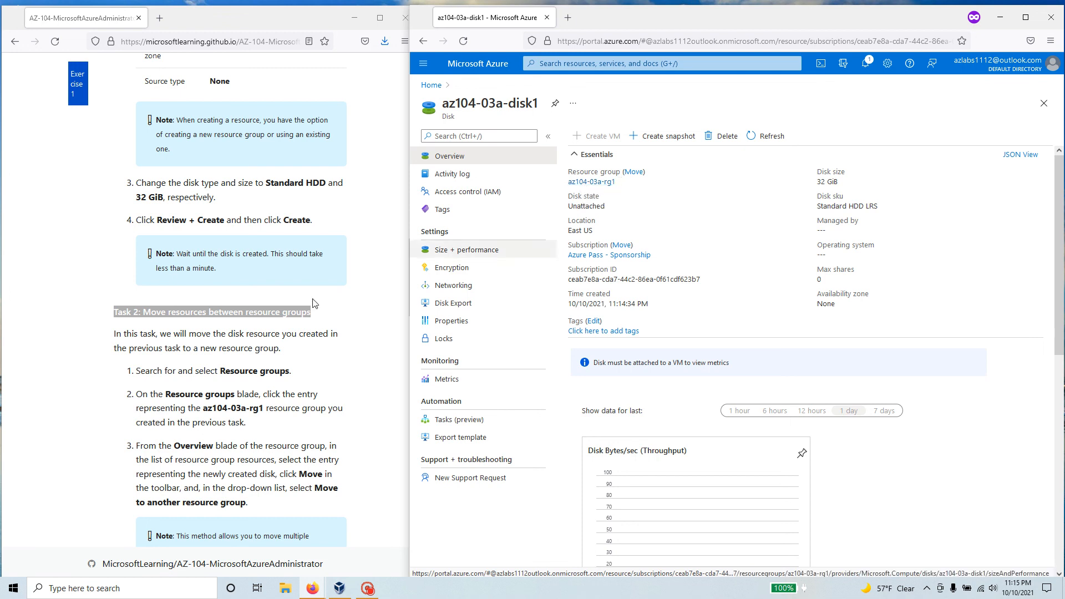
{"action": "scroll", "coordinate": [217, 332], "scroll_direction": "up", "scroll_amount": 10}
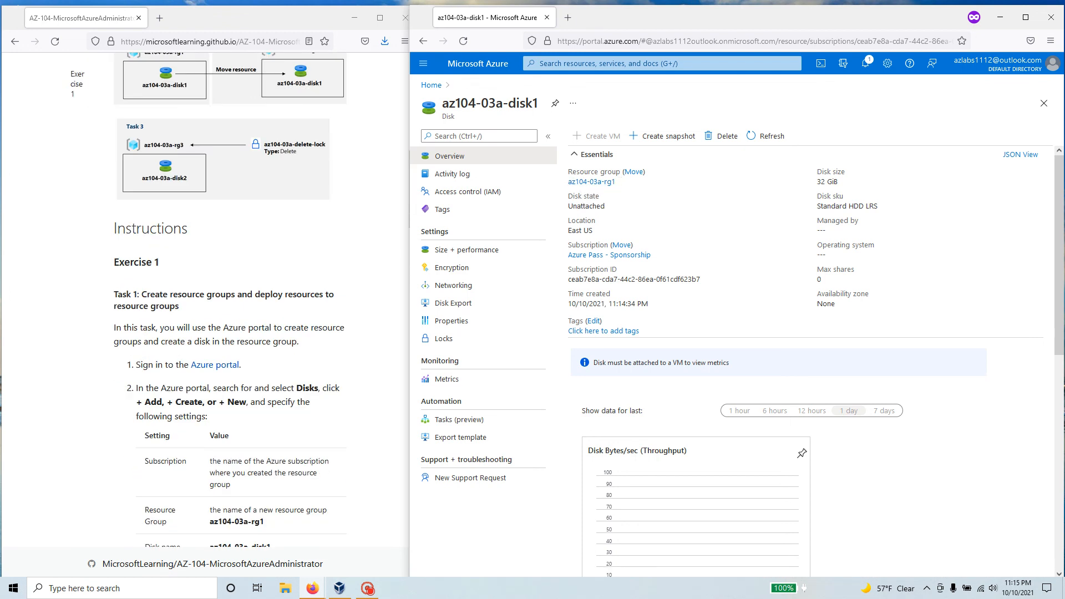
{"action": "scroll", "coordinate": [152, 387], "scroll_direction": "down", "scroll_amount": 10}
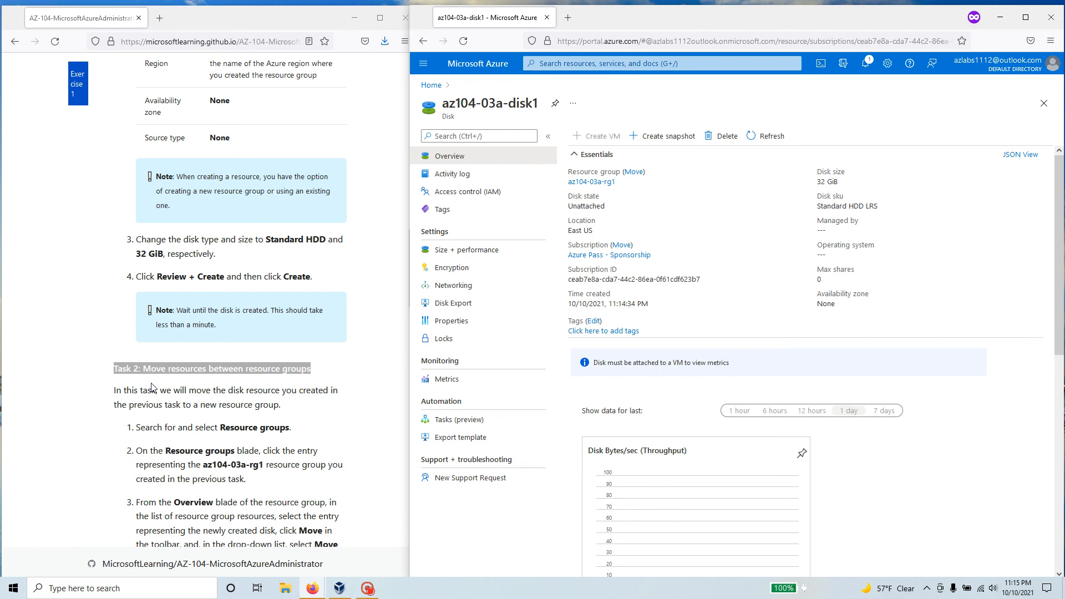